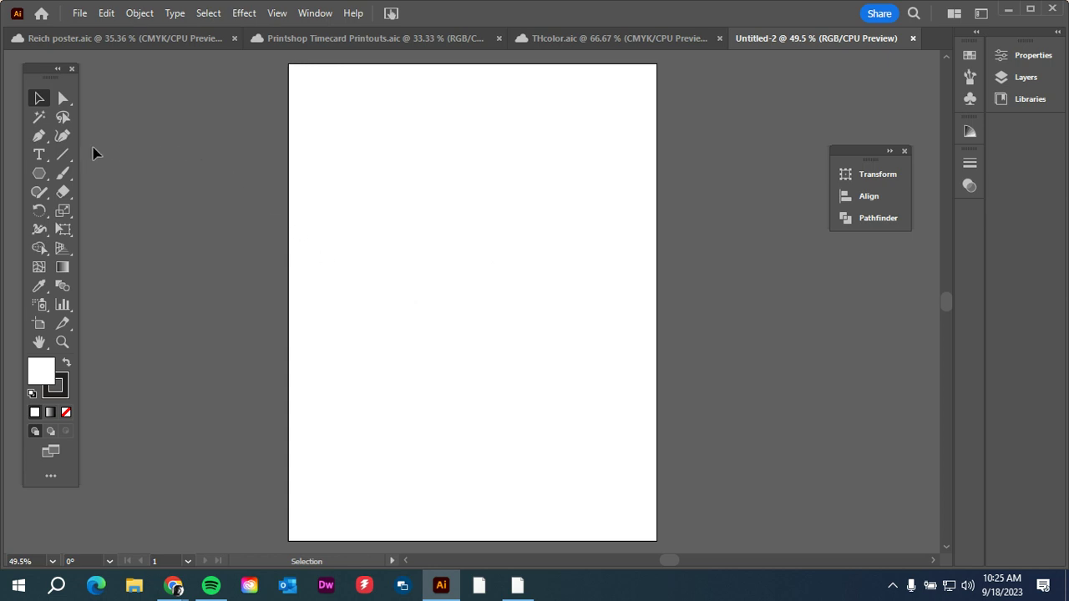
- Draw a rectangle in the upper part of the artboard and round all four of its corners to the maximum
{"action": "left_click", "coordinate": [38, 177]}
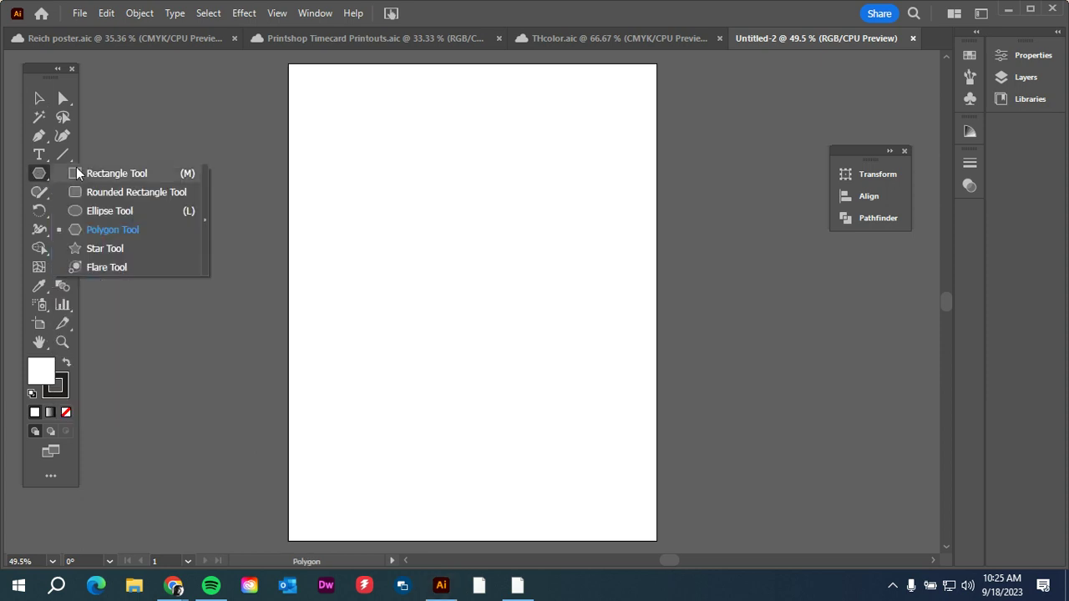
{"action": "left_click", "coordinate": [77, 171]}
{"action": "left_click_drag", "start_coordinate": [404, 192], "coordinate": [526, 286]}
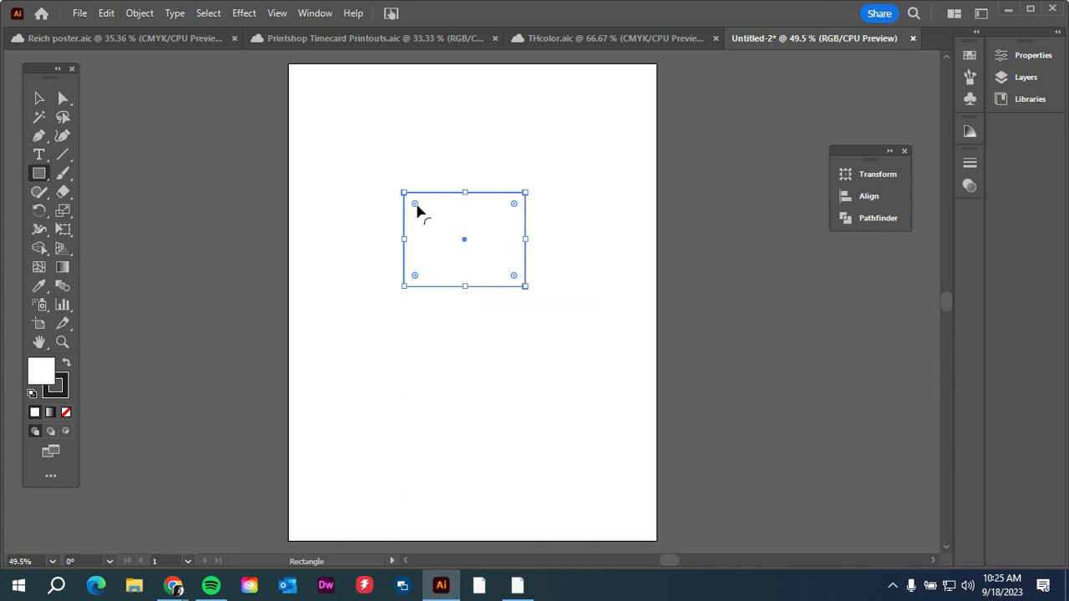
{"action": "left_click_drag", "start_coordinate": [414, 203], "coordinate": [480, 255]}
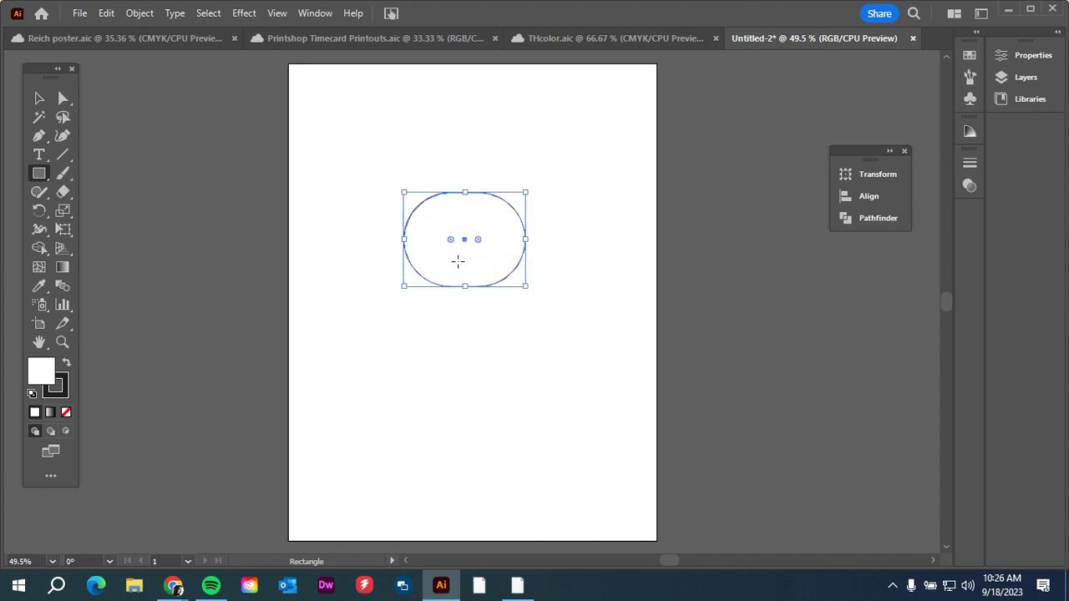
- Move the rectangle up with sharp corners, then round its upper-left and lower-right corners strongly and the other two slightly
{"action": "left_click", "coordinate": [40, 98]}
{"action": "left_click_drag", "start_coordinate": [450, 239], "coordinate": [403, 114]}
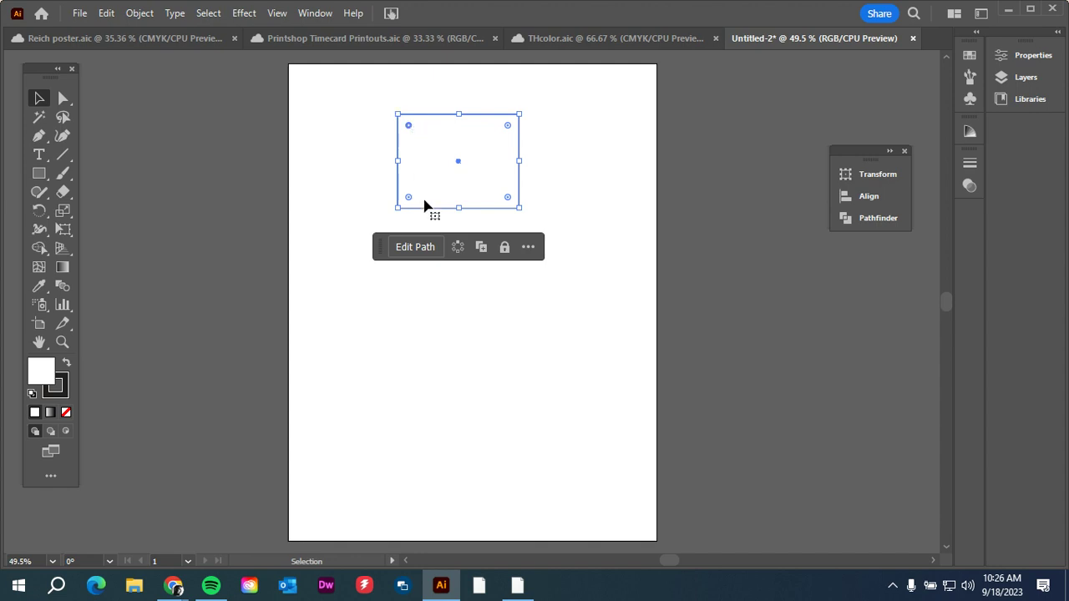
{"action": "left_click_drag", "start_coordinate": [409, 126], "coordinate": [455, 167]}
{"action": "left_click_drag", "start_coordinate": [508, 197], "coordinate": [455, 185]}
{"action": "mouse_move", "coordinate": [508, 126]}
{"action": "left_mouse_down"}
{"action": "mouse_move", "coordinate": [460, 159]}
{"action": "mouse_move", "coordinate": [507, 143]}
{"action": "mouse_move", "coordinate": [484, 150]}
{"action": "mouse_move", "coordinate": [527, 117]}
{"action": "mouse_move", "coordinate": [484, 148]}
{"action": "mouse_move", "coordinate": [563, 119]}
{"action": "mouse_move", "coordinate": [517, 126]}
{"action": "left_mouse_up"}
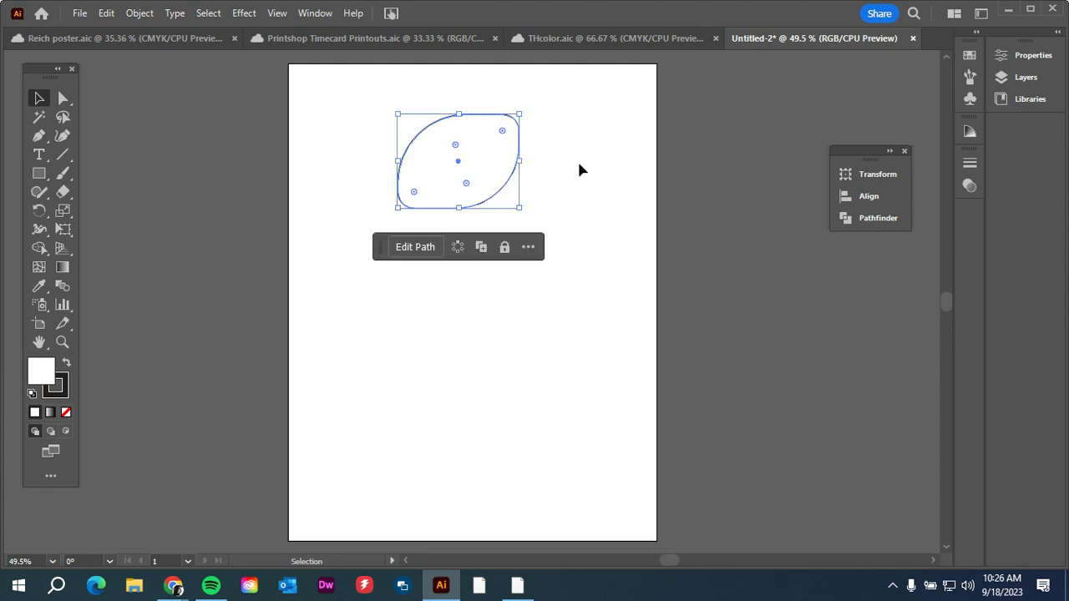
- Move the leaf-like rounded shape up near the top edge of the artboard and deselect it
{"action": "left_click", "coordinate": [594, 176]}
{"action": "left_click_drag", "start_coordinate": [478, 171], "coordinate": [474, 140]}
{"action": "left_click", "coordinate": [608, 222]}
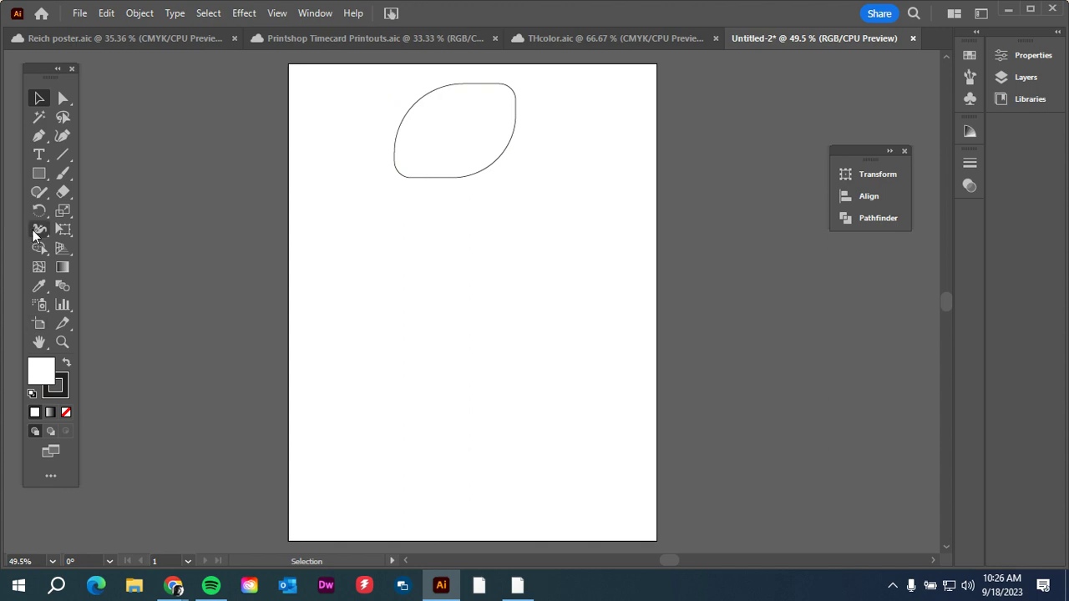
- Draw a wider rectangle below the rounded shape and give only its upper-left corner a 1 in radius
{"action": "left_click", "coordinate": [44, 172]}
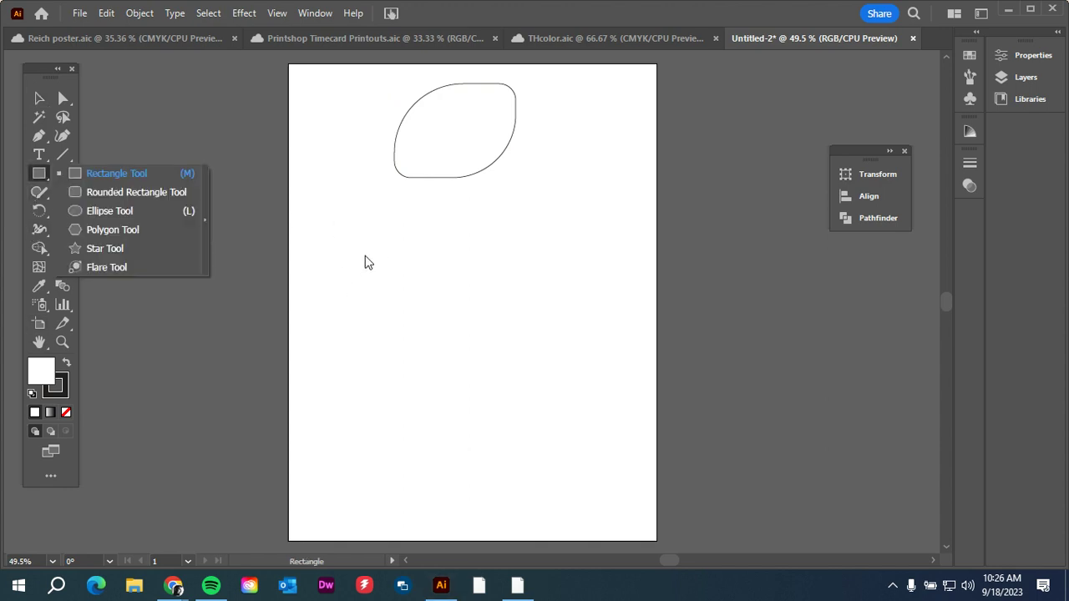
{"action": "left_click_drag", "start_coordinate": [380, 238], "coordinate": [550, 339]}
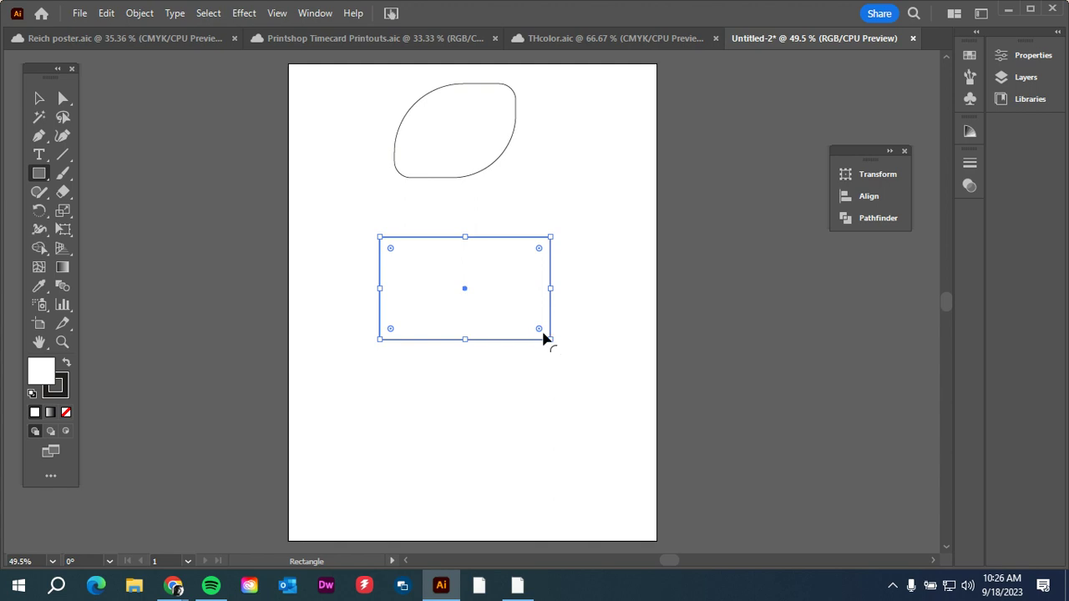
{"action": "left_click", "coordinate": [62, 99]}
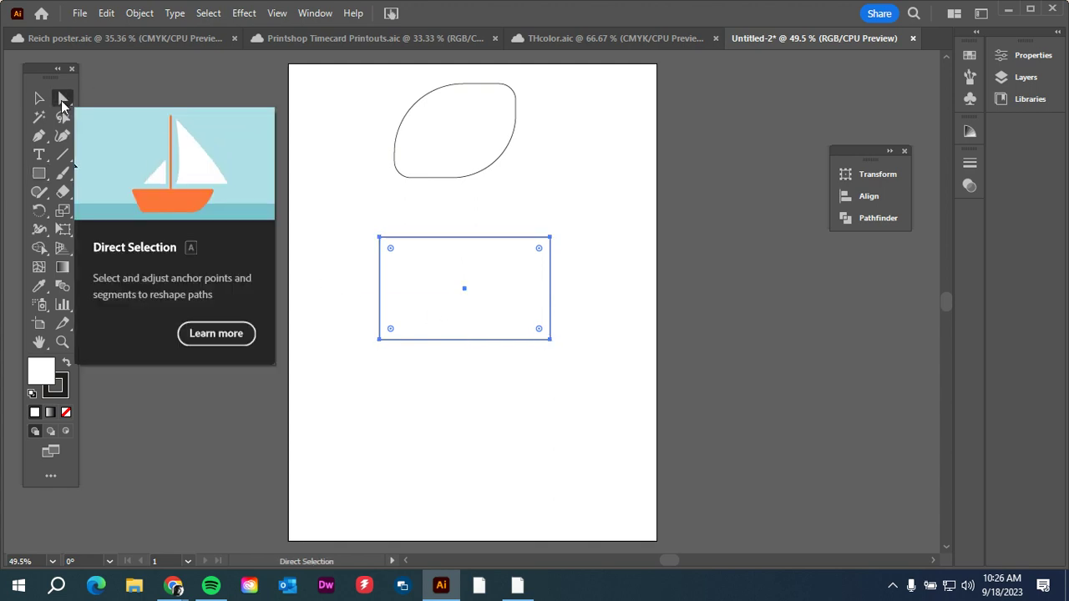
{"action": "double_click", "coordinate": [390, 249]}
{"action": "left_click_drag", "start_coordinate": [258, 259], "coordinate": [244, 168]}
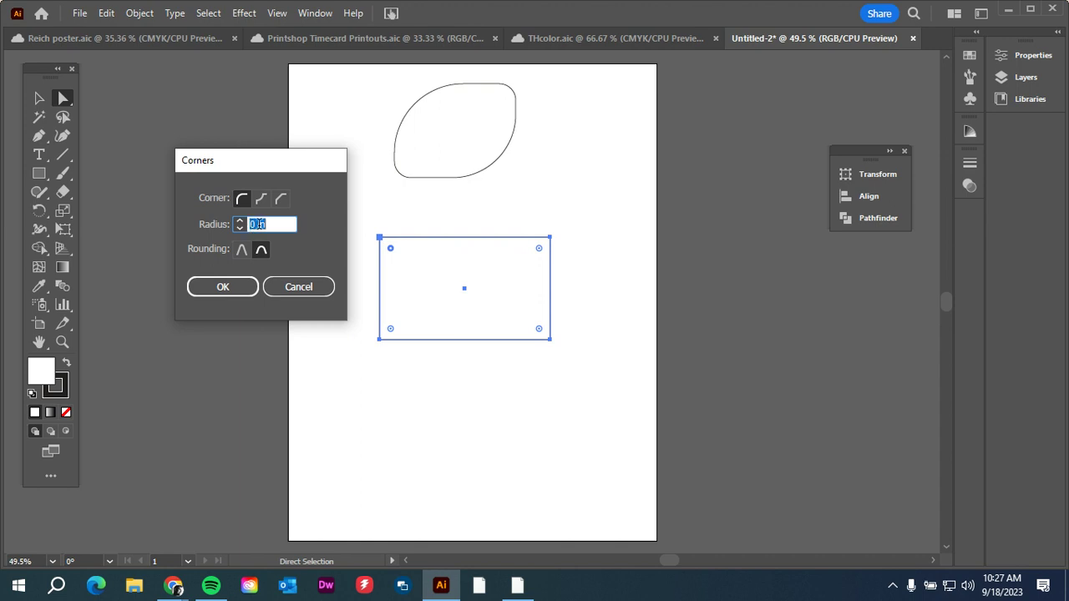
{"action": "left_click", "coordinate": [239, 220]}
{"action": "left_click", "coordinate": [240, 221]}
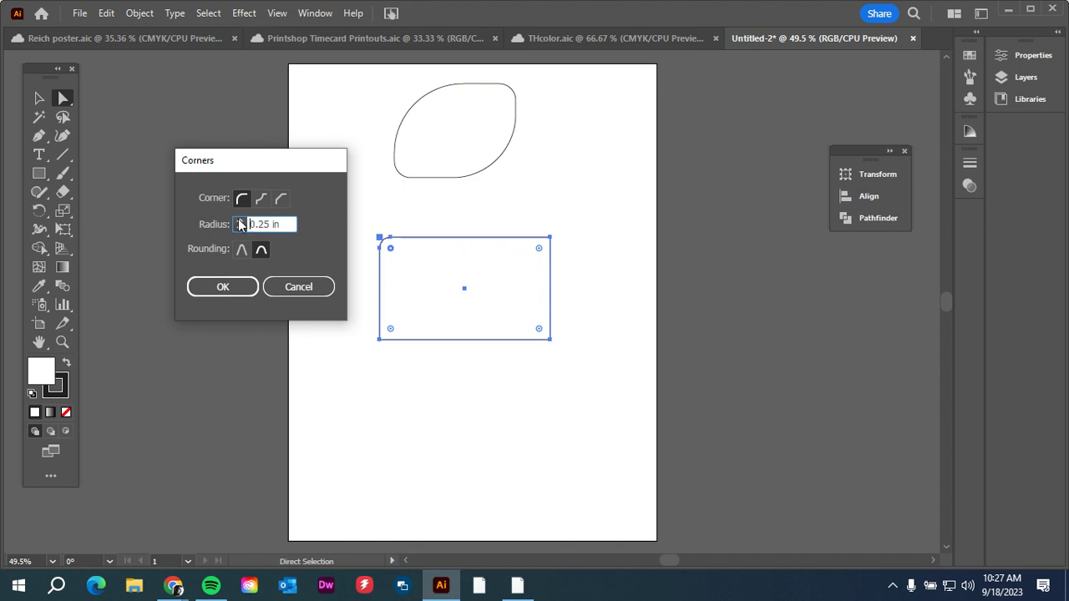
{"action": "left_click", "coordinate": [240, 221]}
{"action": "left_click", "coordinate": [240, 220]}
{"action": "left_click", "coordinate": [240, 220]}
{"action": "left_click", "coordinate": [239, 220]}
{"action": "left_click", "coordinate": [240, 221]}
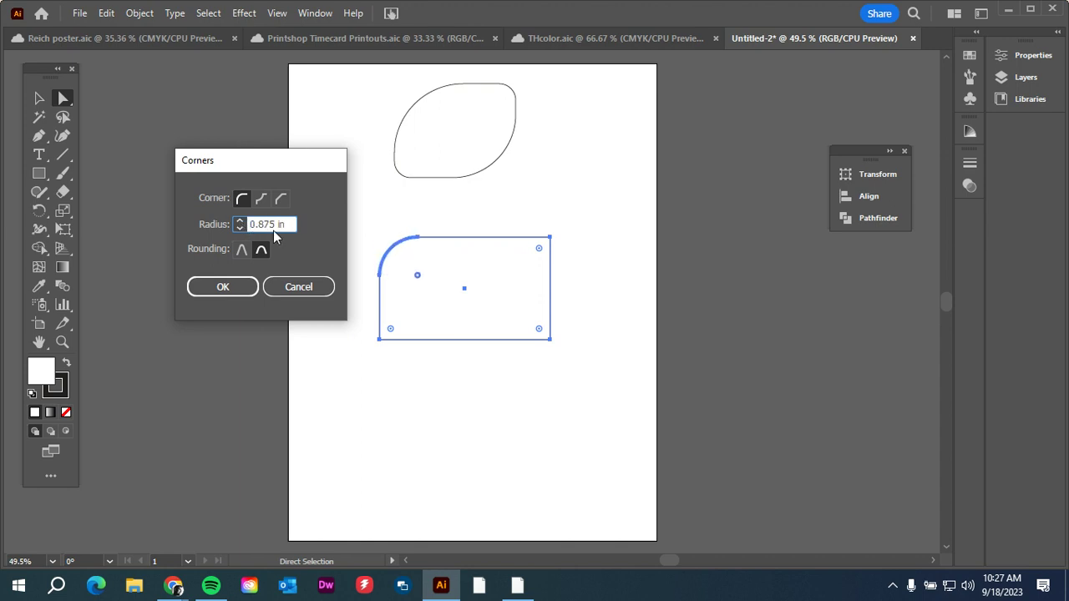
{"action": "left_click", "coordinate": [240, 220]}
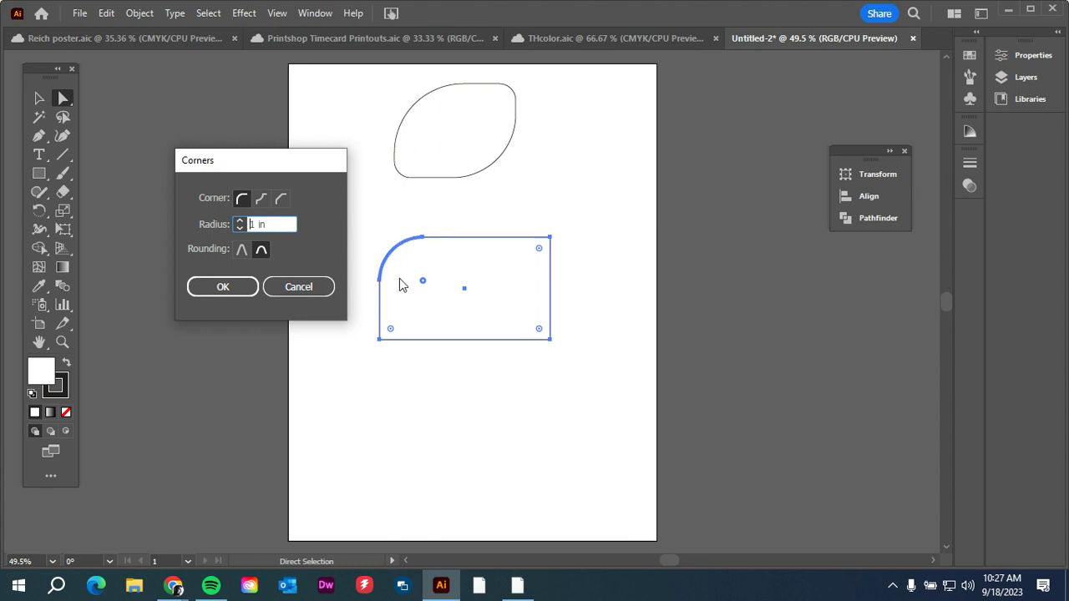
- Change the rectangle's upper-left corner to the inverted round style and enlarge its radius
{"action": "left_click", "coordinate": [261, 199]}
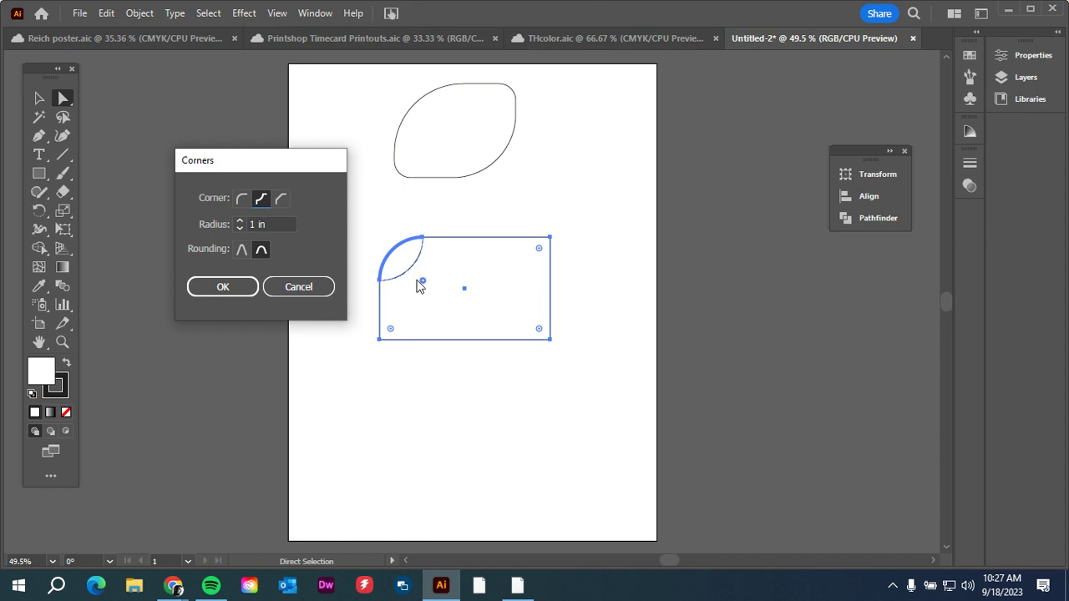
{"action": "left_click", "coordinate": [249, 286]}
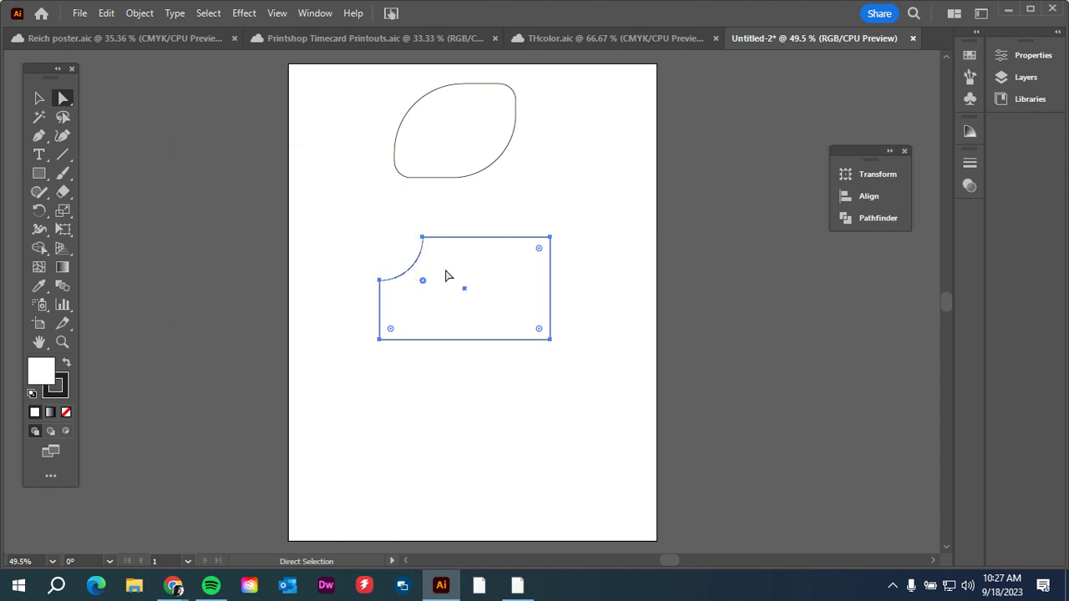
{"action": "left_click_drag", "start_coordinate": [425, 284], "coordinate": [443, 299]}
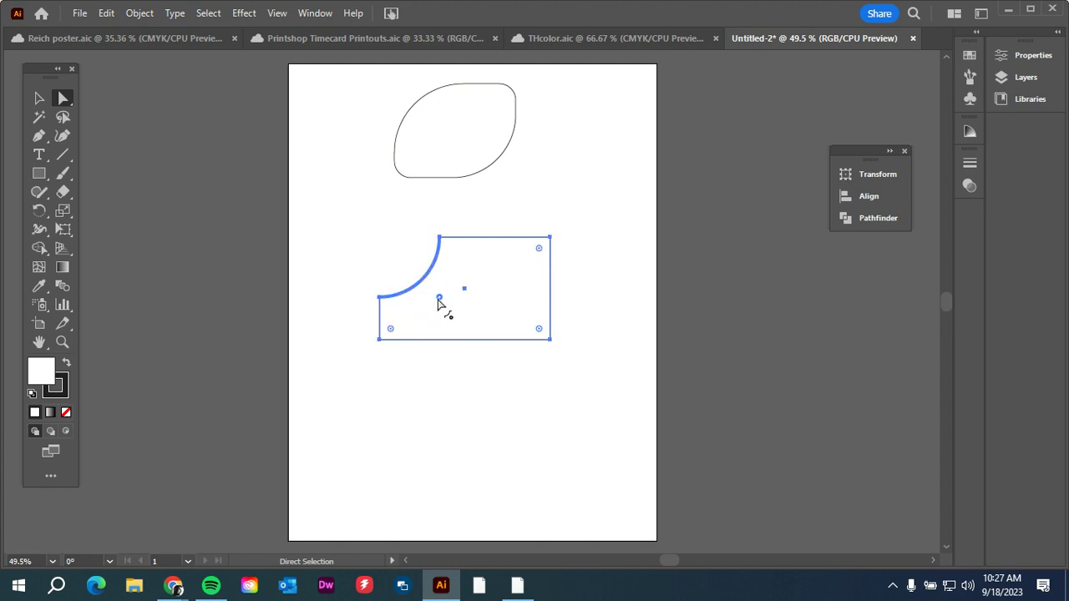
- Apply the Chamfer corner style with a 1 in radius to the rectangle's upper-right corner
{"action": "double_click", "coordinate": [538, 249]}
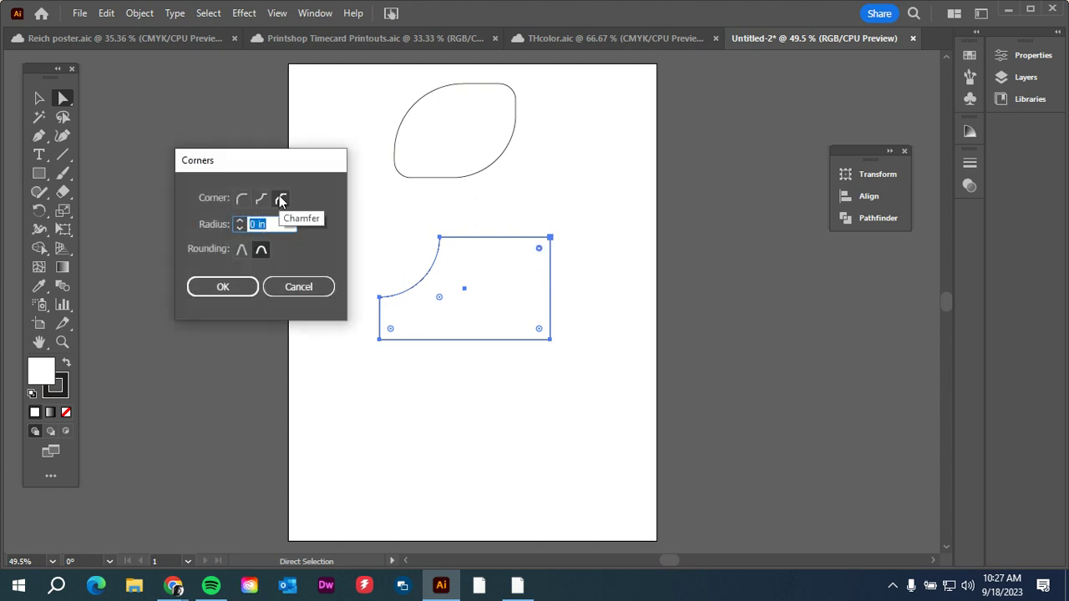
{"action": "left_click", "coordinate": [280, 199]}
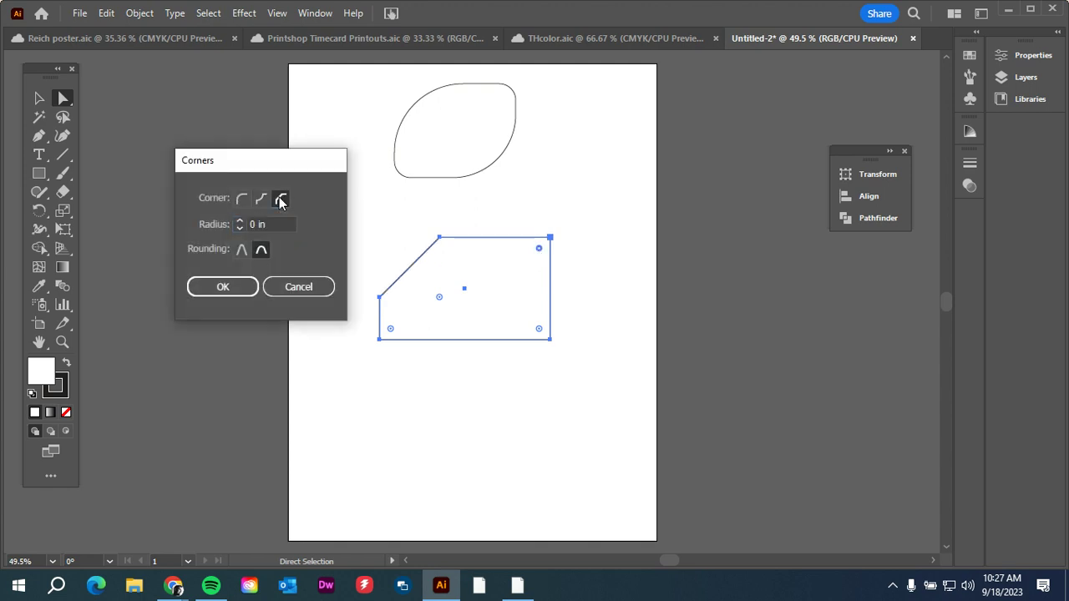
{"action": "left_click", "coordinate": [241, 221]}
{"action": "left_click", "coordinate": [241, 220]}
{"action": "left_click", "coordinate": [240, 221]}
{"action": "left_click", "coordinate": [241, 221]}
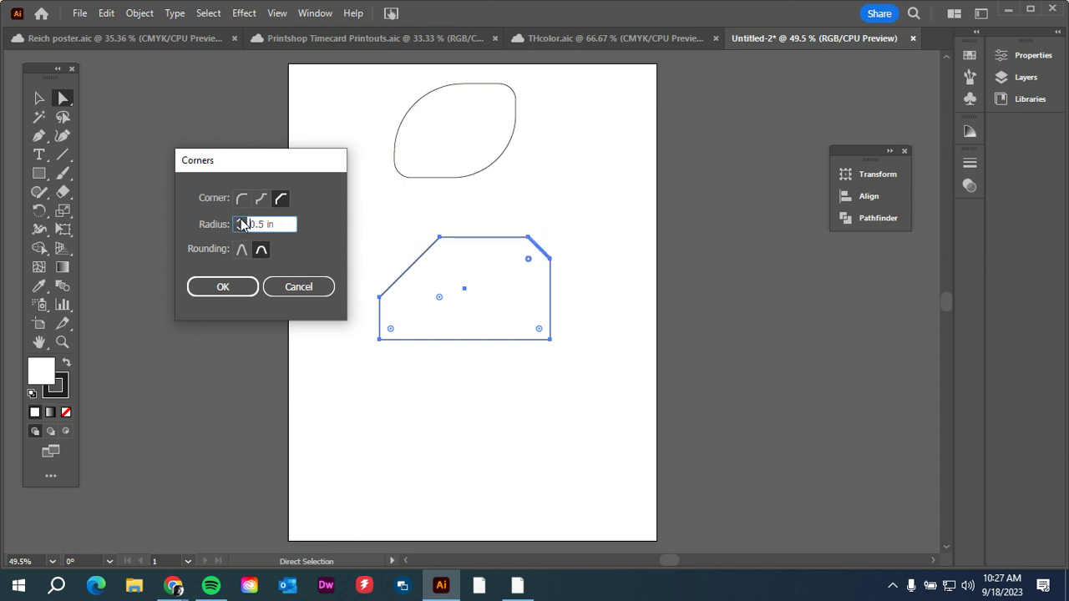
{"action": "left_click", "coordinate": [240, 221]}
{"action": "left_click", "coordinate": [240, 221]}
{"action": "left_click", "coordinate": [241, 221]}
{"action": "left_click", "coordinate": [241, 221]}
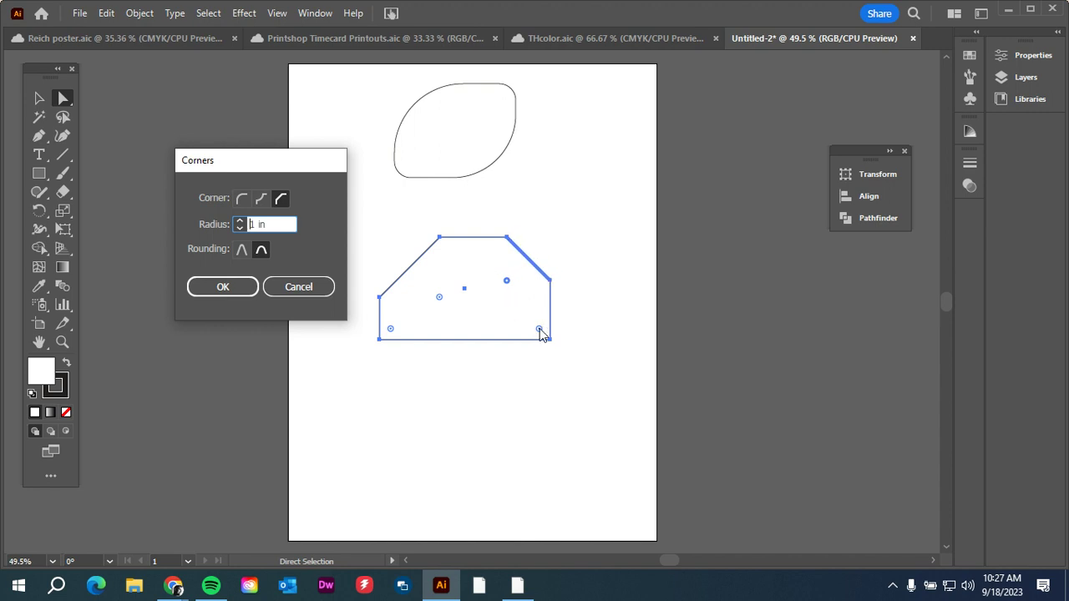
{"action": "left_click", "coordinate": [223, 288]}
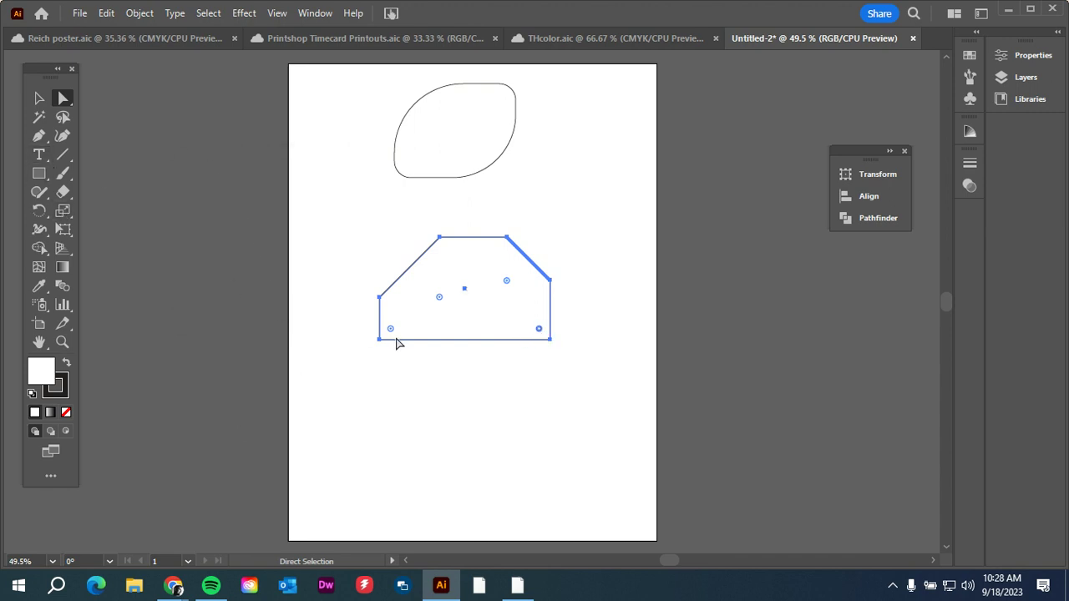
- Round the rectangle's lower-right corner with relative rounding and a 0.75 in radius
{"action": "double_click", "coordinate": [539, 330]}
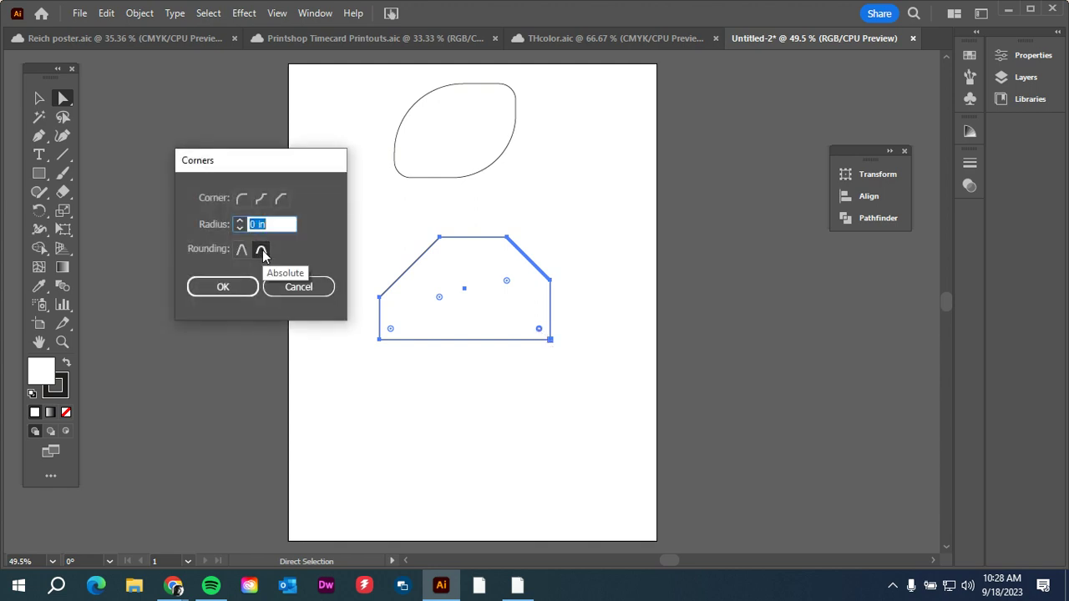
{"action": "left_click", "coordinate": [241, 249]}
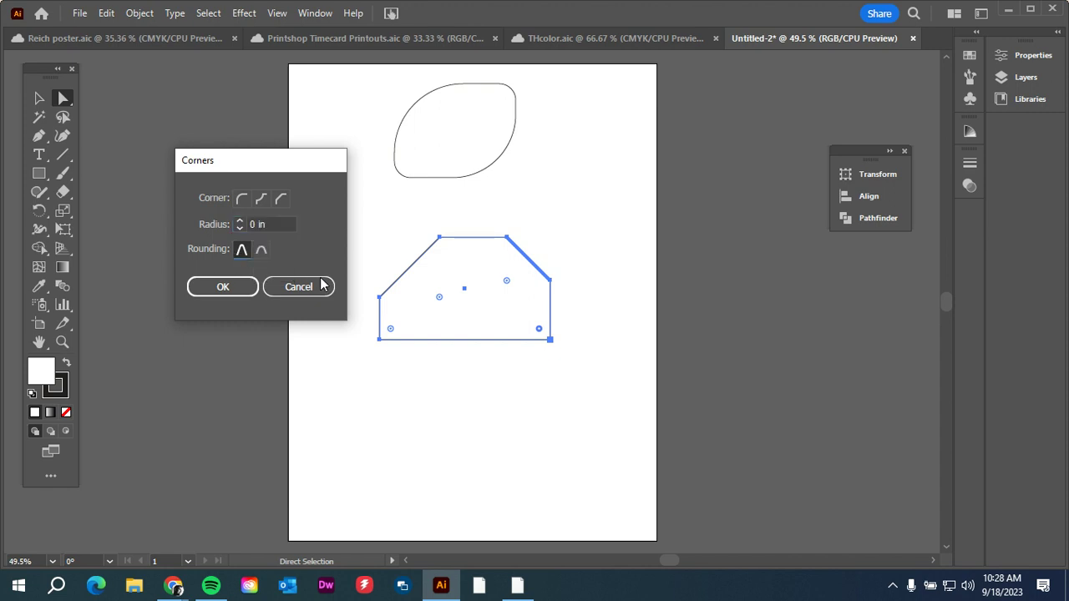
{"action": "left_click", "coordinate": [240, 220]}
{"action": "left_click", "coordinate": [240, 221]}
{"action": "left_click", "coordinate": [239, 221]}
{"action": "left_click", "coordinate": [239, 221]}
{"action": "left_click", "coordinate": [240, 220]}
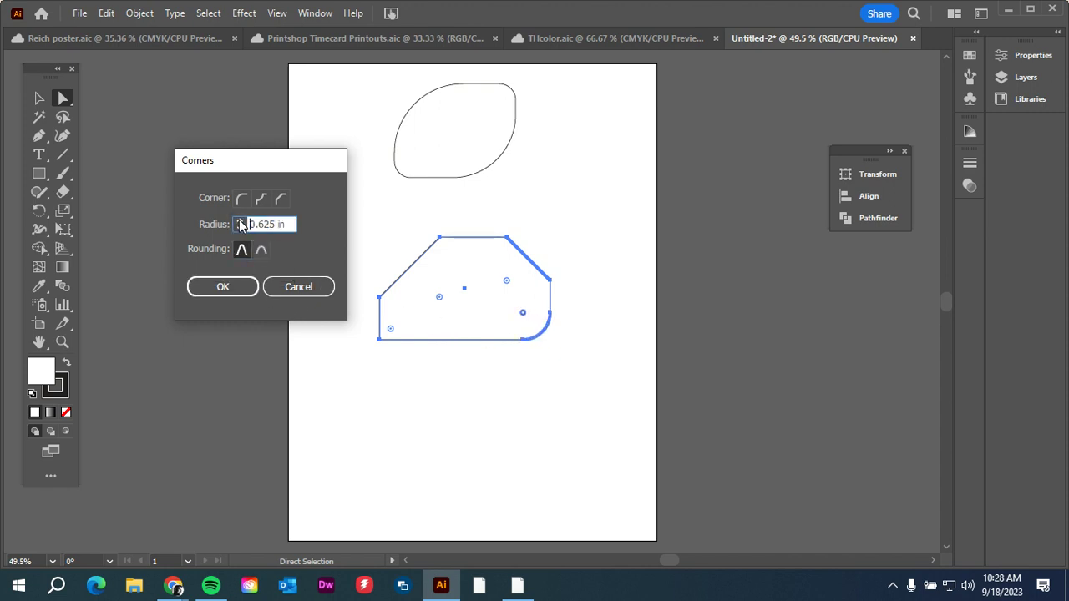
{"action": "left_click", "coordinate": [240, 221]}
- Compare the two rounding types on the lower-right corner, apply absolute rounding, and move the shape up and to the right
{"action": "left_click", "coordinate": [261, 250]}
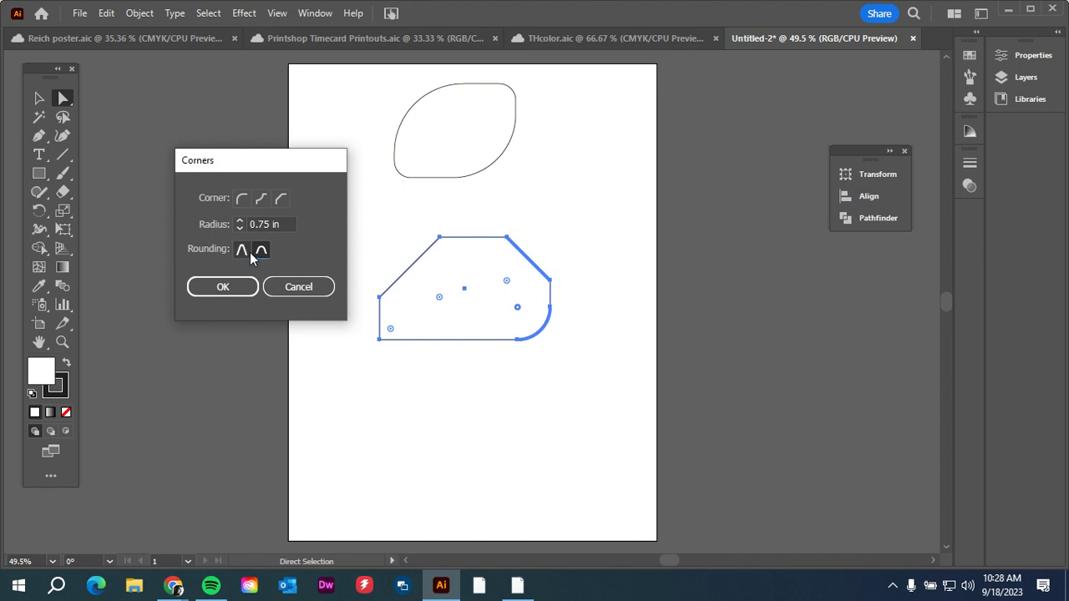
{"action": "left_click", "coordinate": [259, 252]}
{"action": "left_click", "coordinate": [247, 254]}
{"action": "left_click", "coordinate": [261, 254]}
{"action": "left_click", "coordinate": [212, 294]}
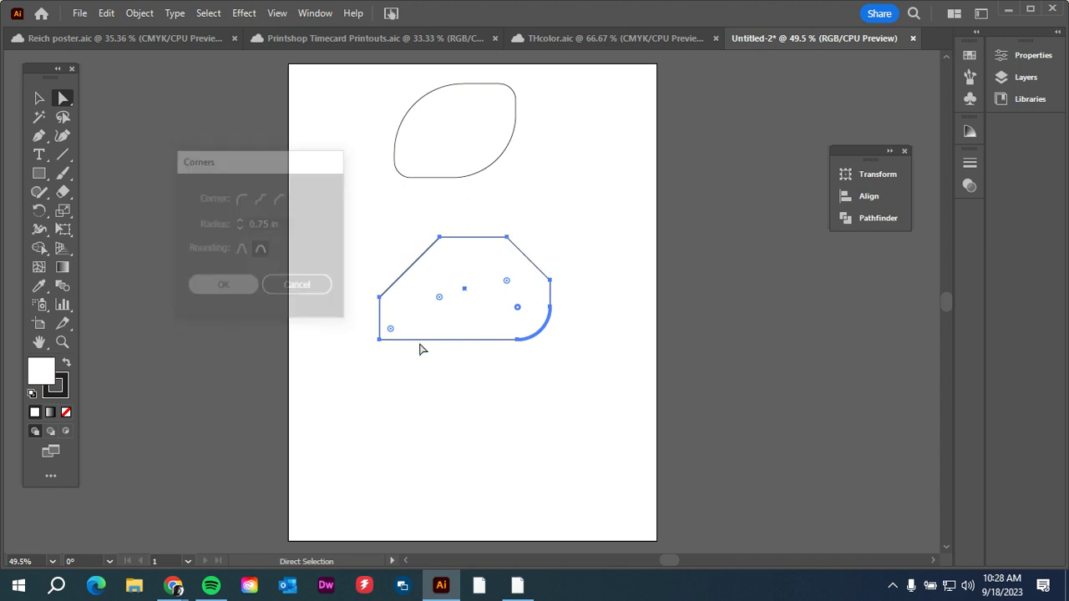
{"action": "left_click_drag", "start_coordinate": [444, 328], "coordinate": [500, 277]}
{"action": "left_click", "coordinate": [241, 362]}
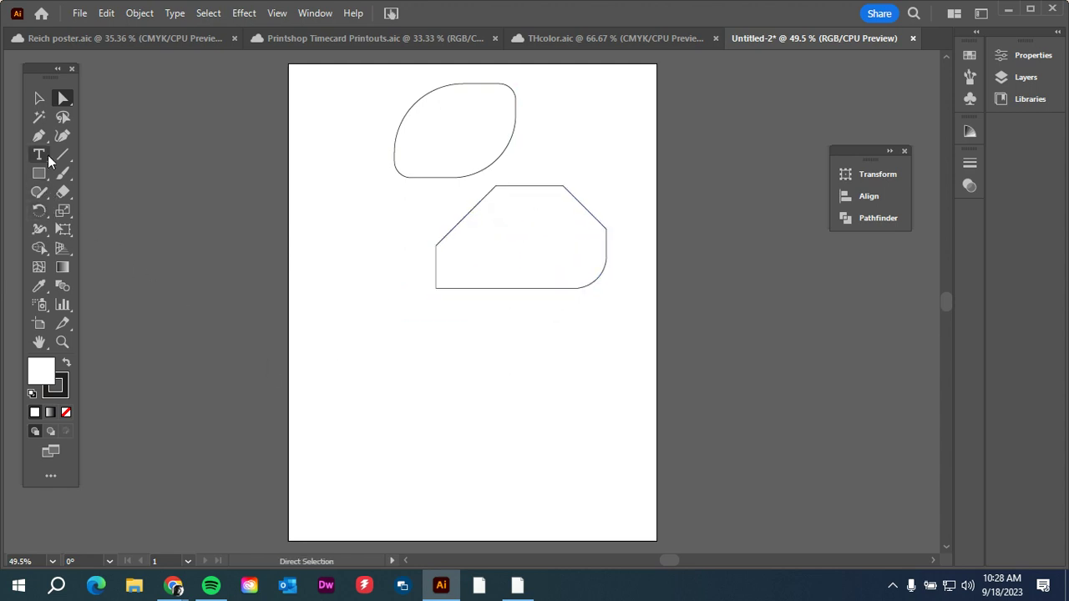
- Draw a five-pointed star in the lower-left part of the artboard, below the other two shapes
{"action": "left_click_drag", "start_coordinate": [40, 171], "coordinate": [117, 248]}
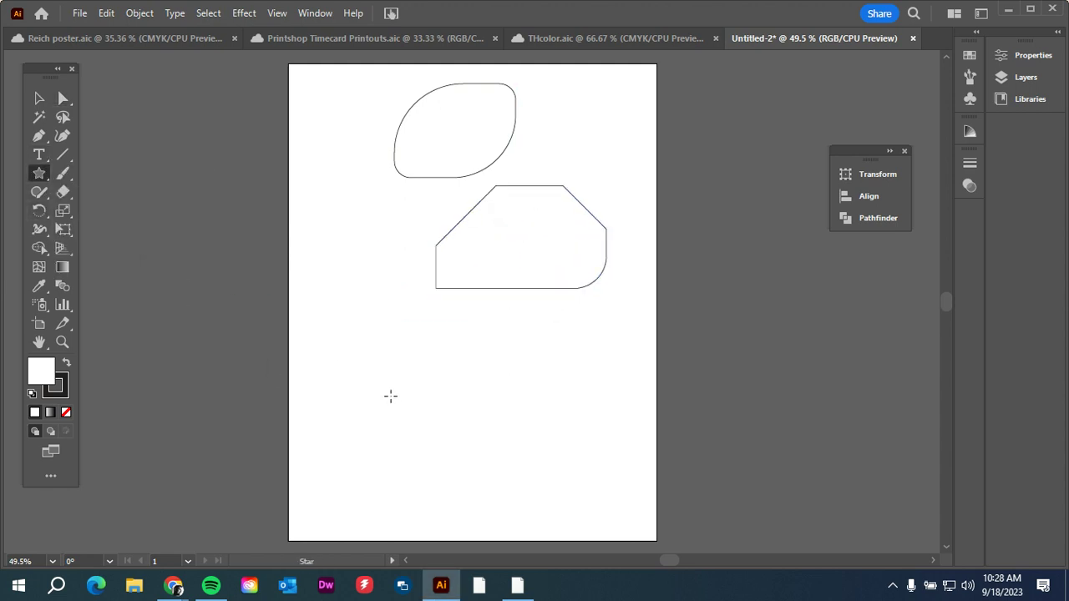
{"action": "left_click_drag", "start_coordinate": [400, 392], "coordinate": [454, 459]}
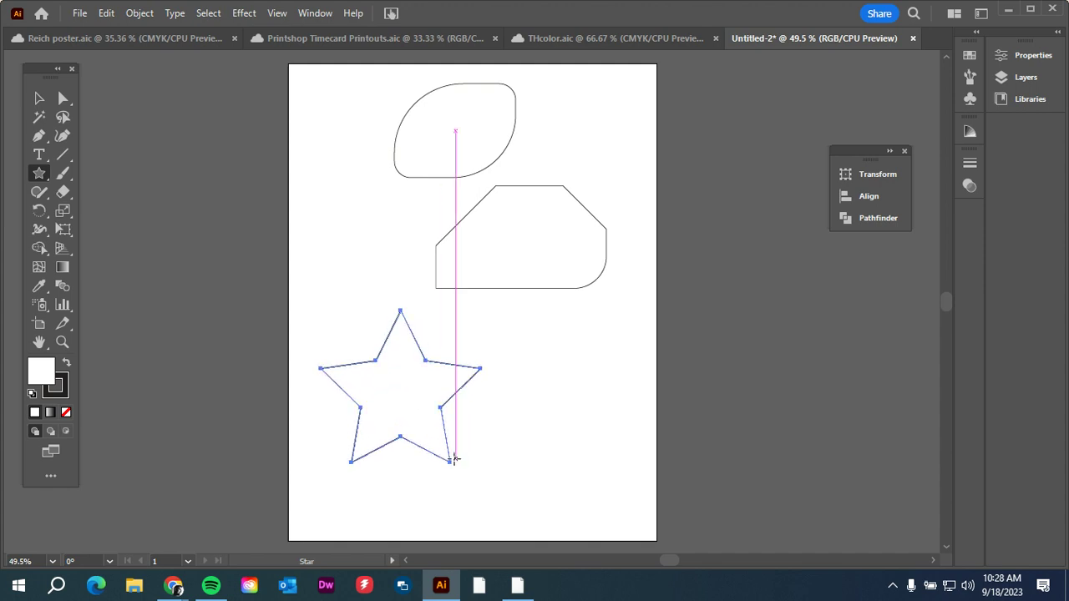
{"action": "left_click", "coordinate": [37, 100]}
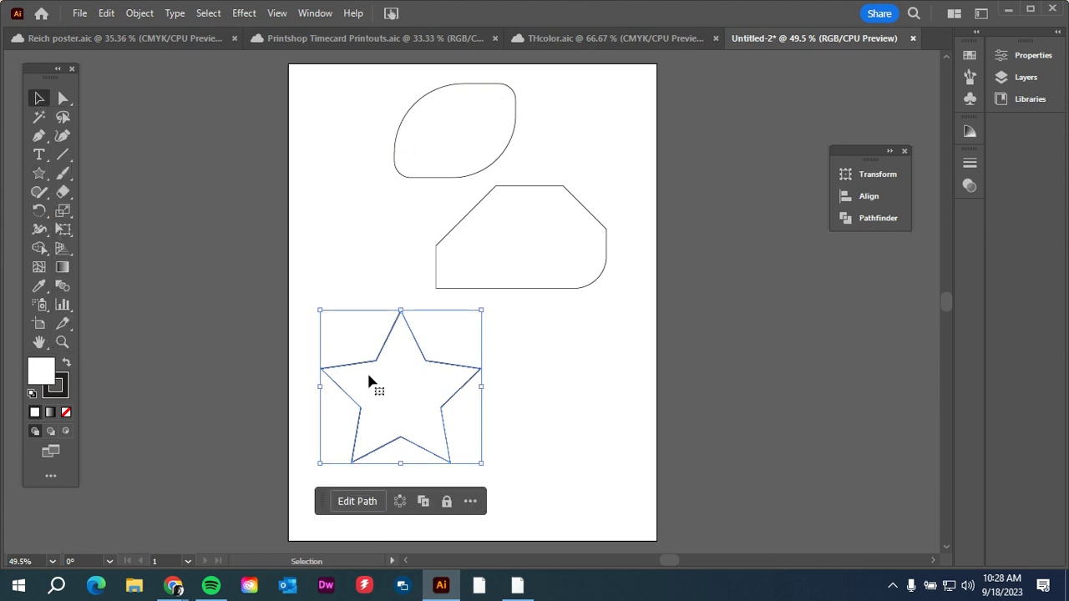
- Round the star's upper-left inner corner with a large curve and soften its top point
{"action": "left_click", "coordinate": [64, 99]}
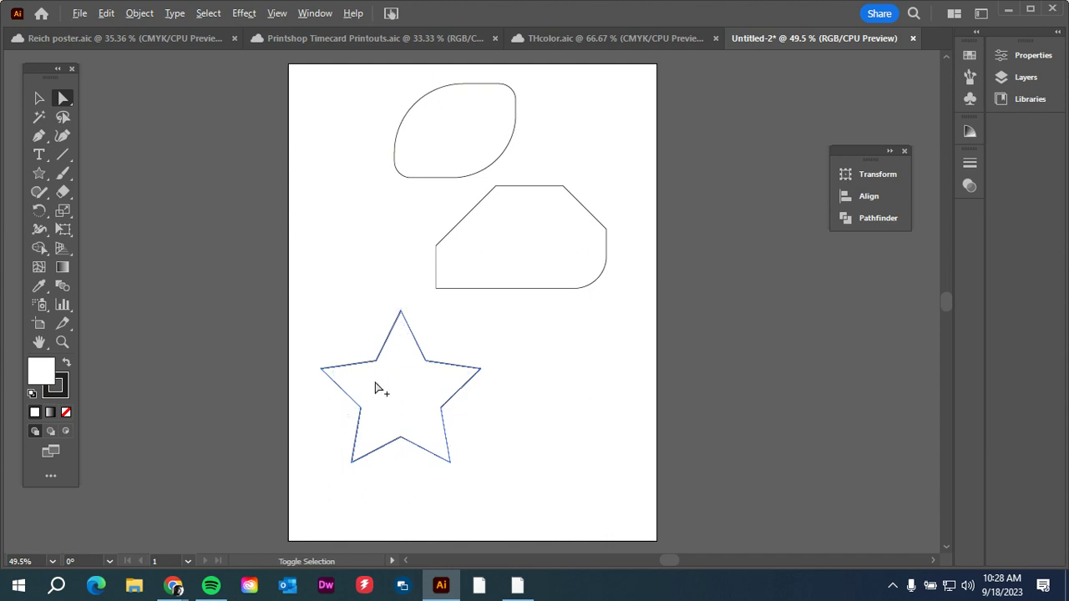
{"action": "scroll", "coordinate": [382, 373], "scroll_direction": "up", "scroll_amount": 2}
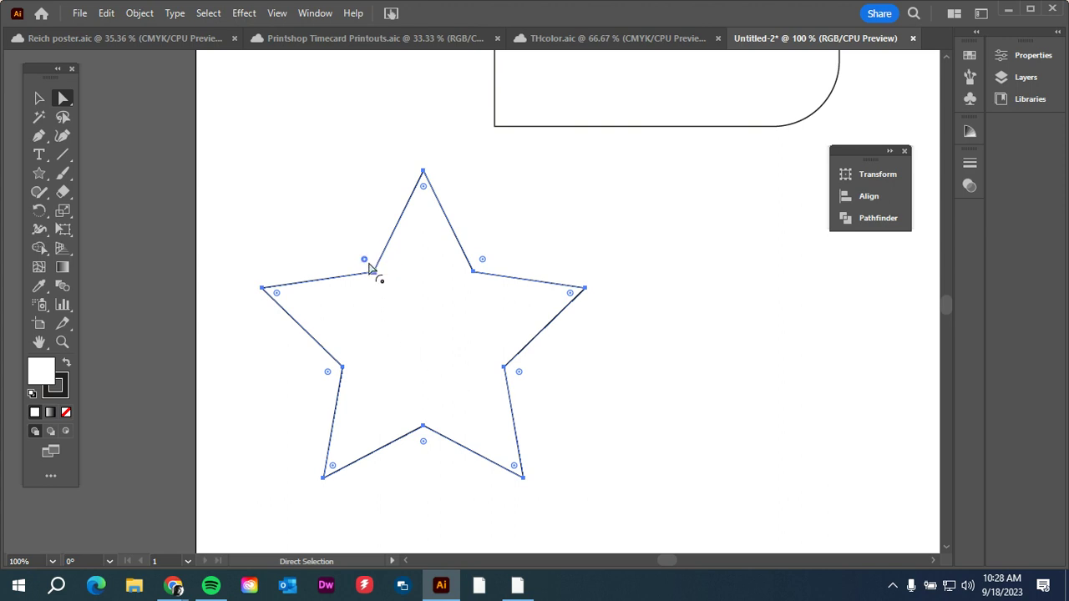
{"action": "left_click_drag", "start_coordinate": [367, 264], "coordinate": [286, 188]}
{"action": "left_click_drag", "start_coordinate": [424, 188], "coordinate": [423, 227]}
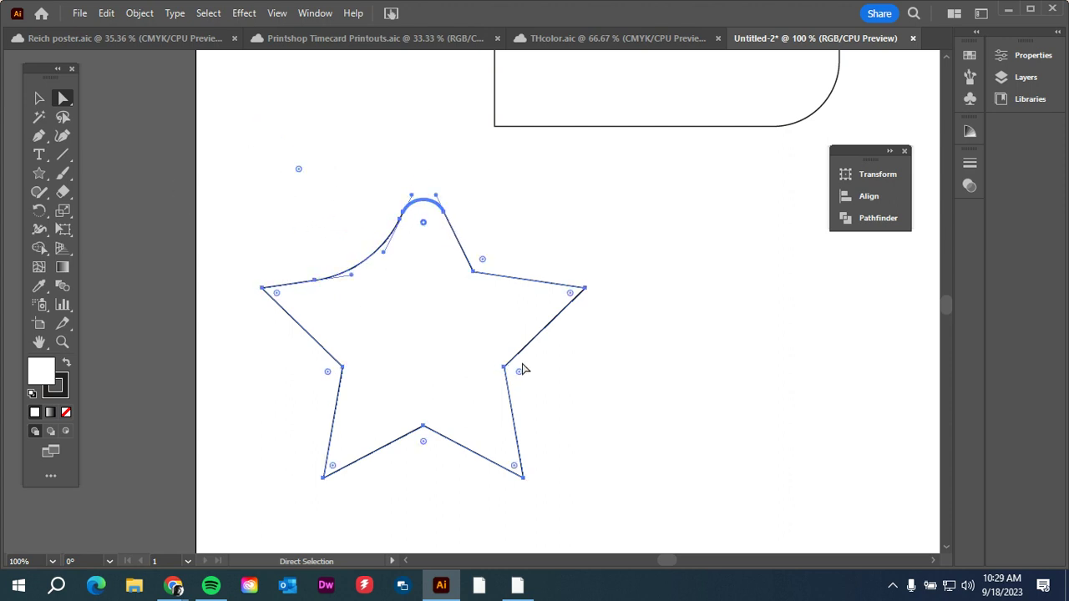
- Try rounding the star's right point and its inner and outer corners along the lower half
{"action": "left_click_drag", "start_coordinate": [571, 296], "coordinate": [495, 353]}
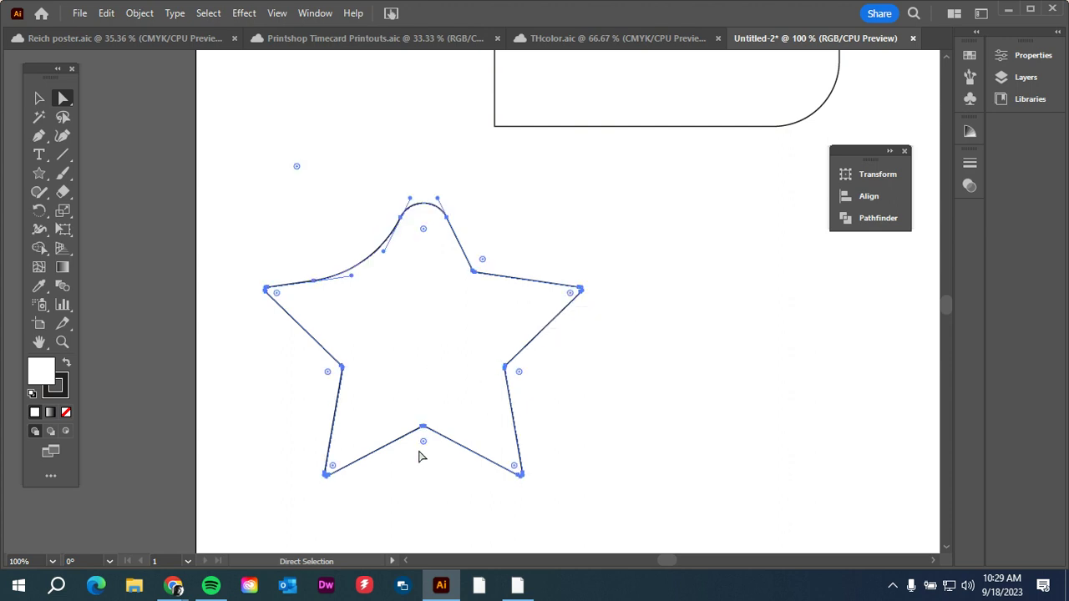
{"action": "left_click_drag", "start_coordinate": [424, 449], "coordinate": [426, 499]}
{"action": "left_click", "coordinate": [40, 97]}
{"action": "left_click", "coordinate": [63, 98]}
{"action": "left_click_drag", "start_coordinate": [329, 373], "coordinate": [411, 409]}
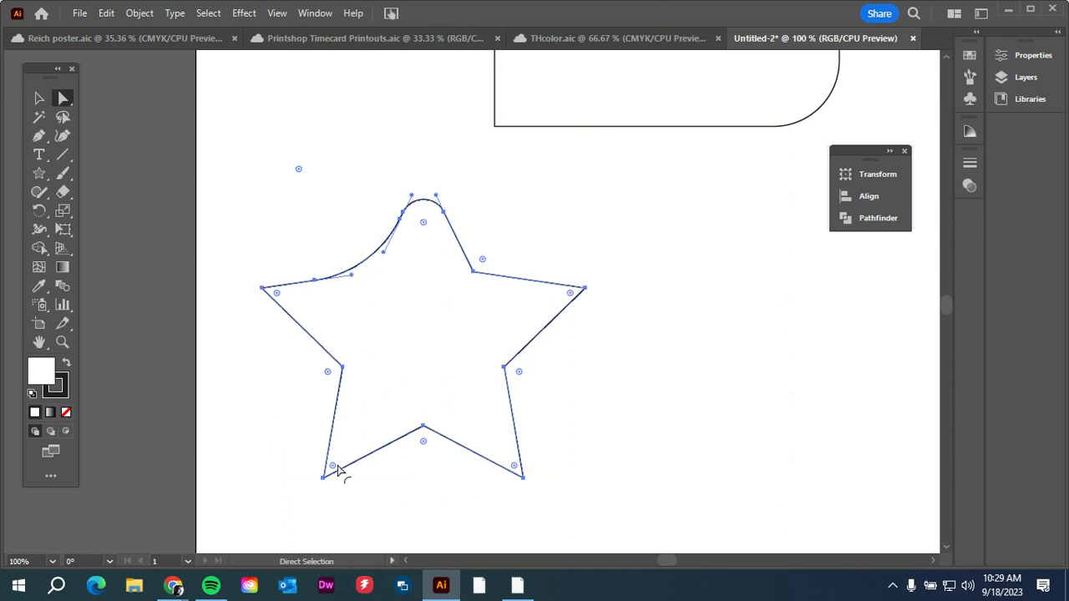
{"action": "left_click_drag", "start_coordinate": [338, 470], "coordinate": [440, 341]}
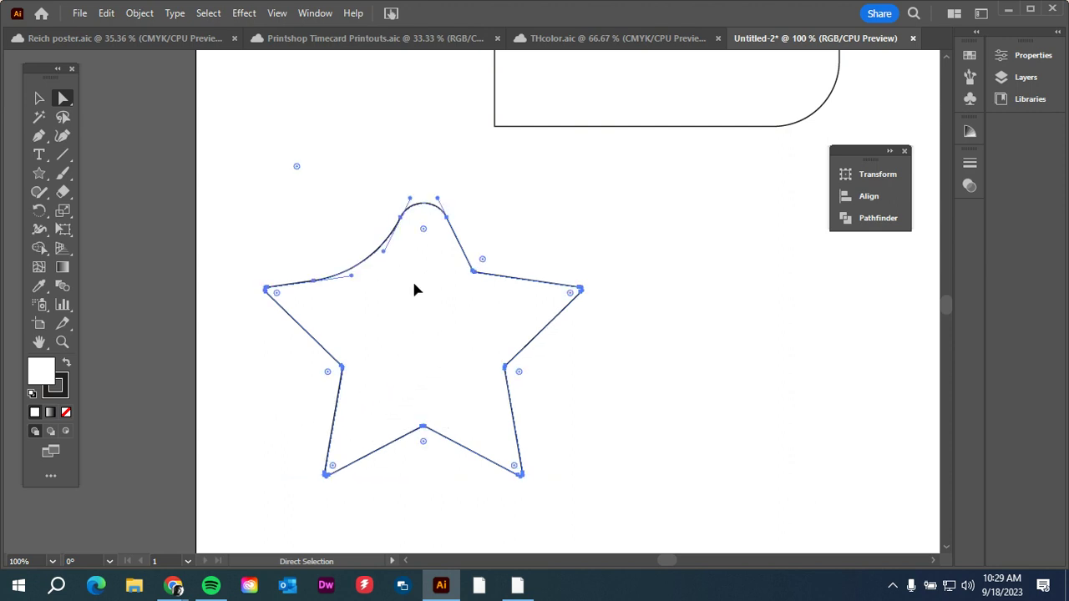
- Undo all corner rounding on the star, keeping the plain five-pointed shape
{"action": "left_click", "coordinate": [605, 247]}
{"action": "key", "text": "ctrl+z"}
{"action": "key", "text": "ctrl+z"}
{"action": "key", "text": "ctrl+z"}
{"action": "key", "text": "ctrl+z"}
{"action": "key", "text": "ctrl+z"}
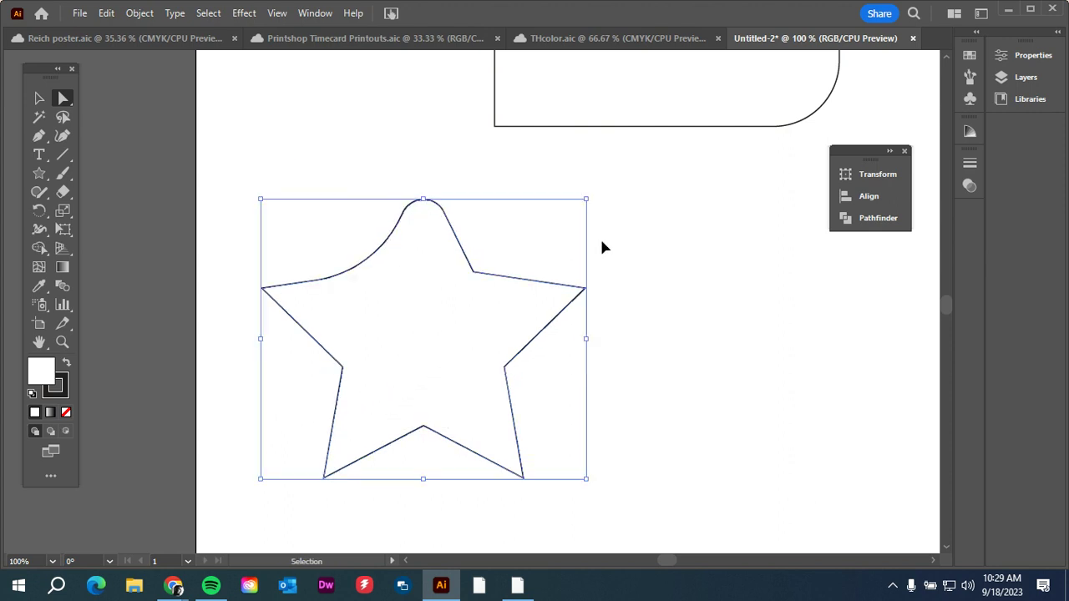
{"action": "key", "text": "ctrl+z"}
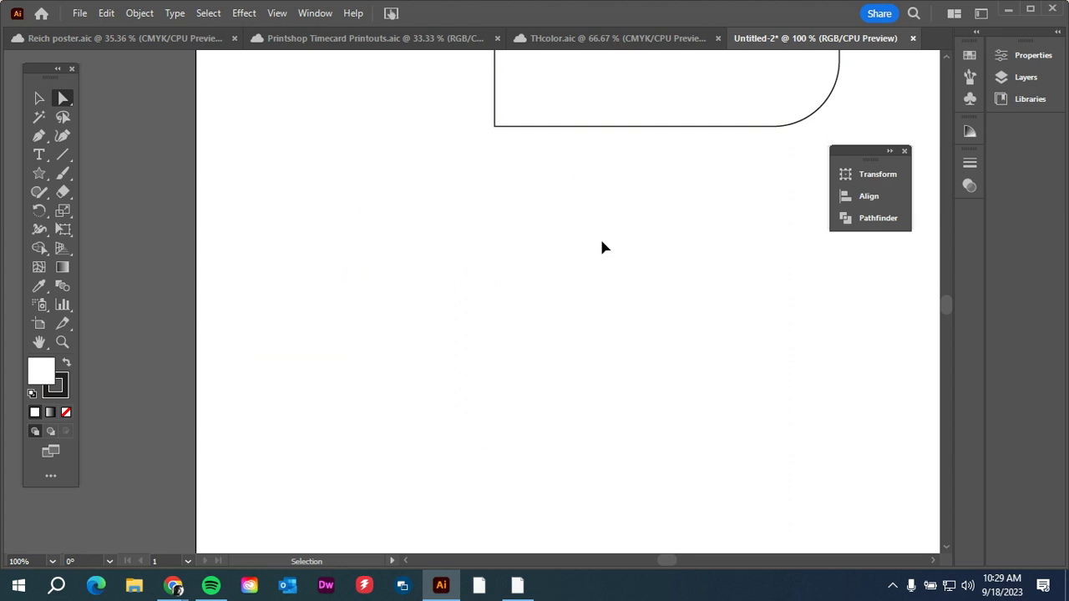
{"action": "key", "text": "ctrl+shift+z"}
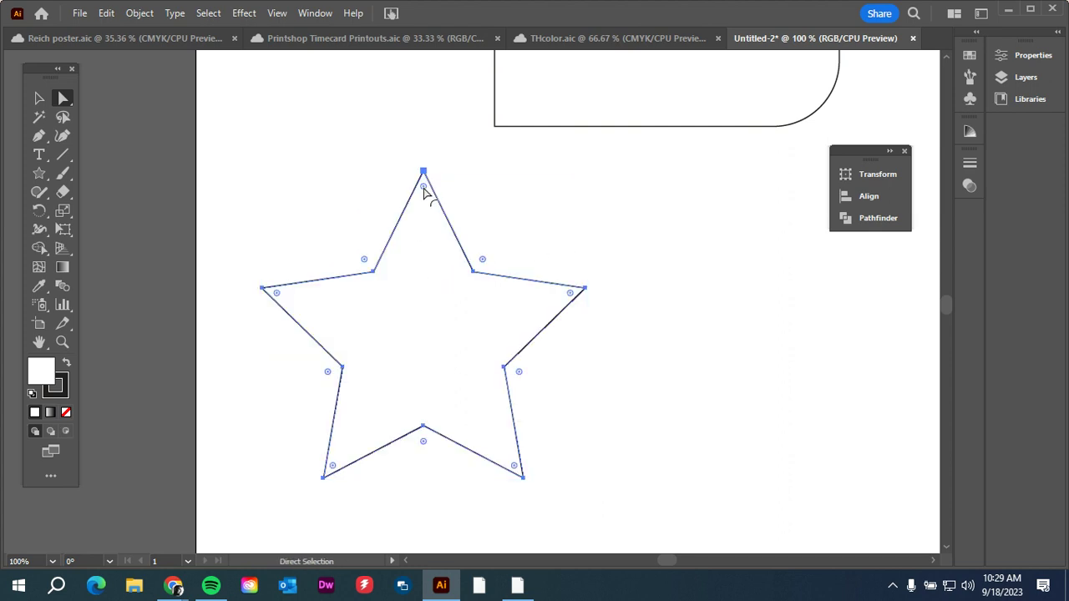
- Round the star's top point to a radius of about 0.24 in and preview it as an inverted round corner with relative rounding
{"action": "left_click_drag", "start_coordinate": [424, 190], "coordinate": [448, 110]}
{"action": "left_click_drag", "start_coordinate": [423, 191], "coordinate": [424, 224]}
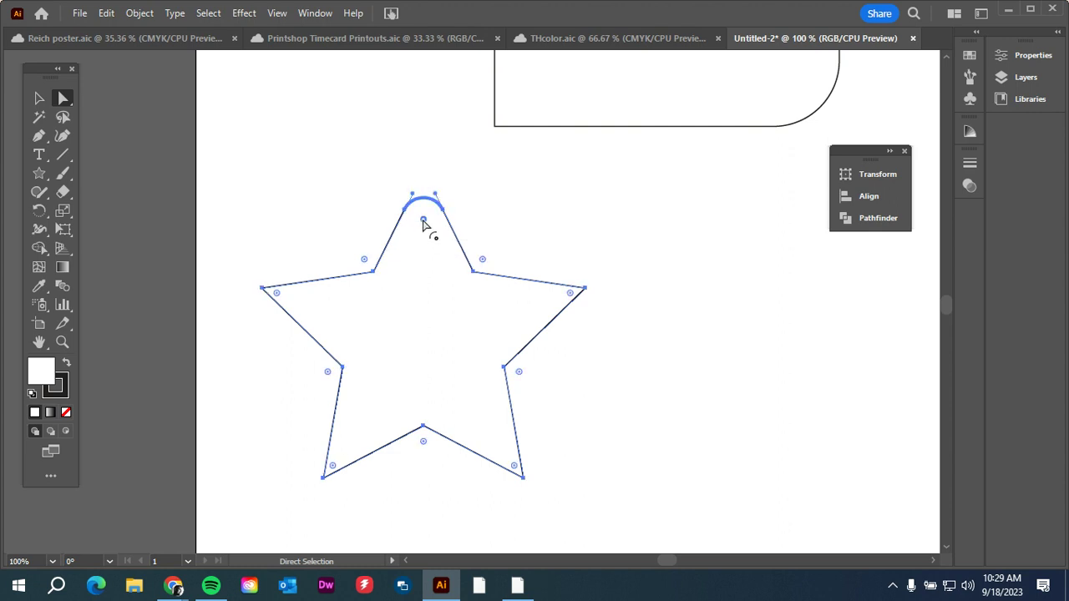
{"action": "double_click", "coordinate": [423, 219]}
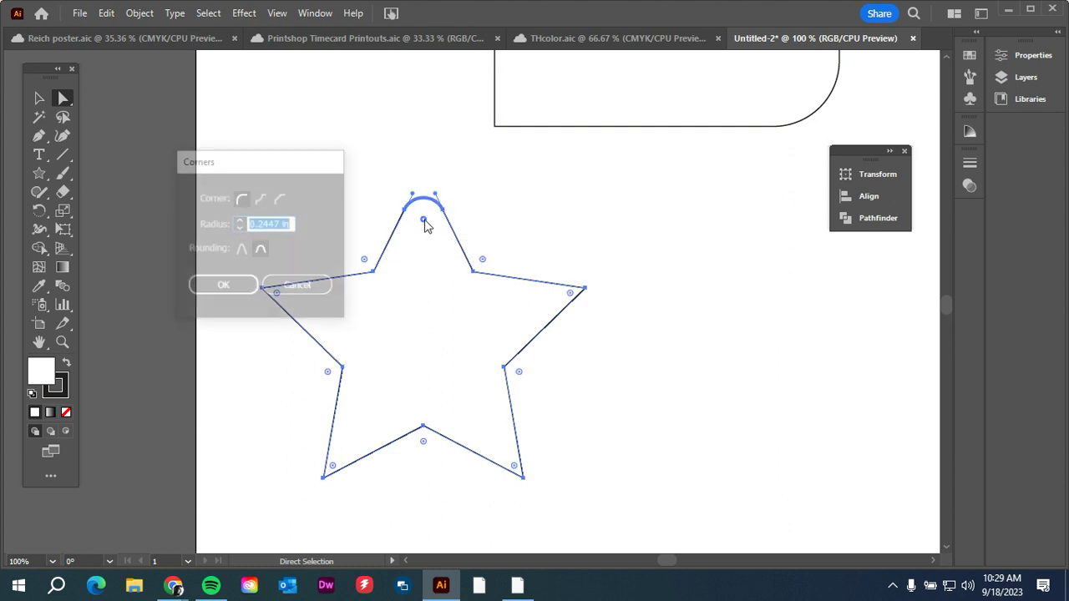
{"action": "left_click", "coordinate": [262, 200]}
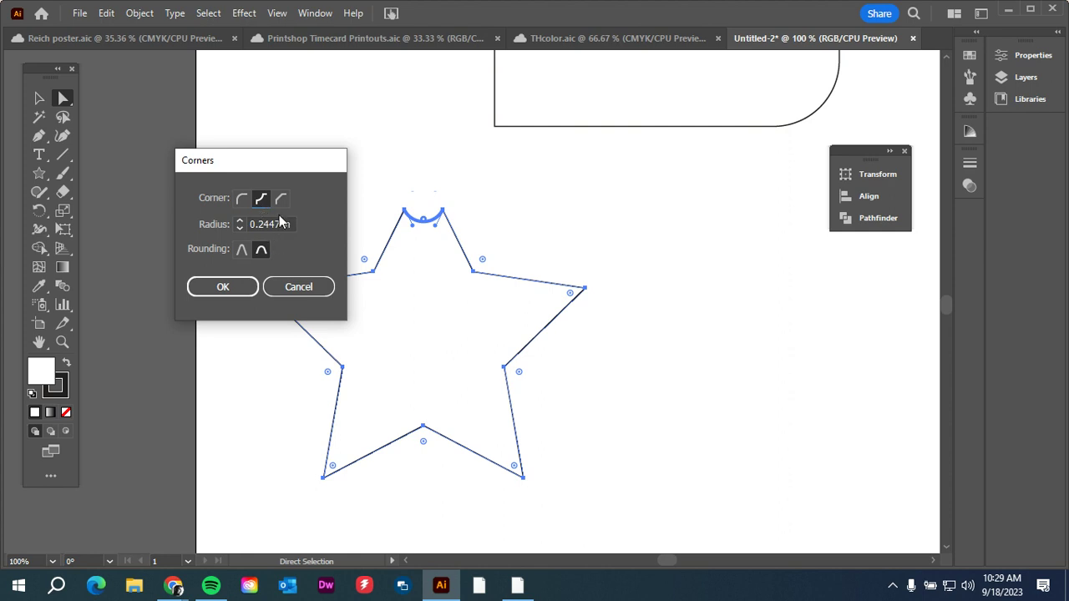
{"action": "left_click", "coordinate": [242, 253]}
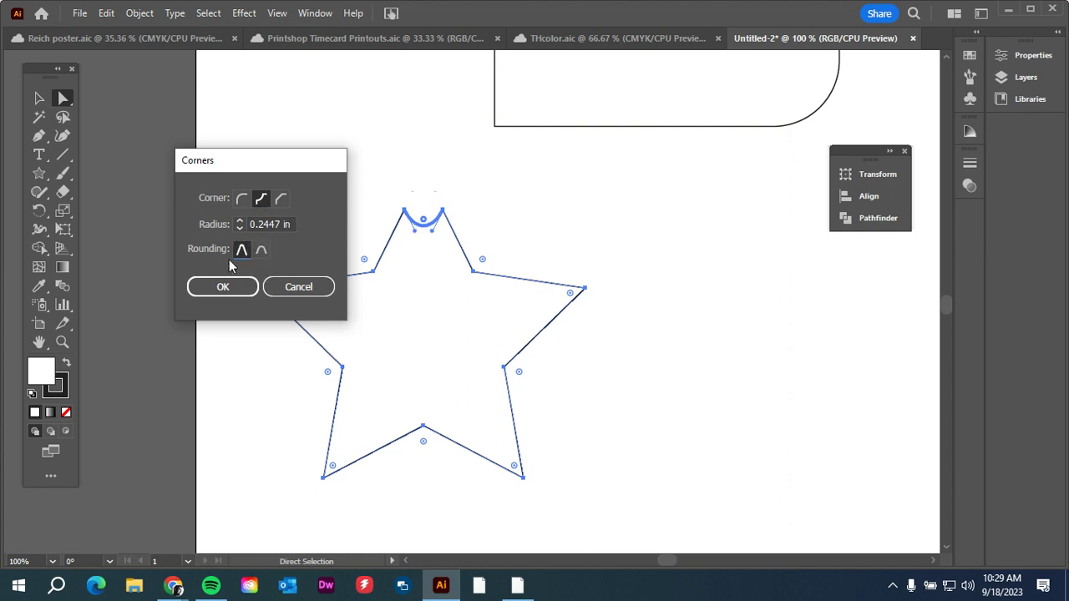
- Preview the inverted top corner at a 0.5 in radius, comparing absolute and relative rounding
{"action": "left_click", "coordinate": [240, 221]}
{"action": "left_click", "coordinate": [239, 221]}
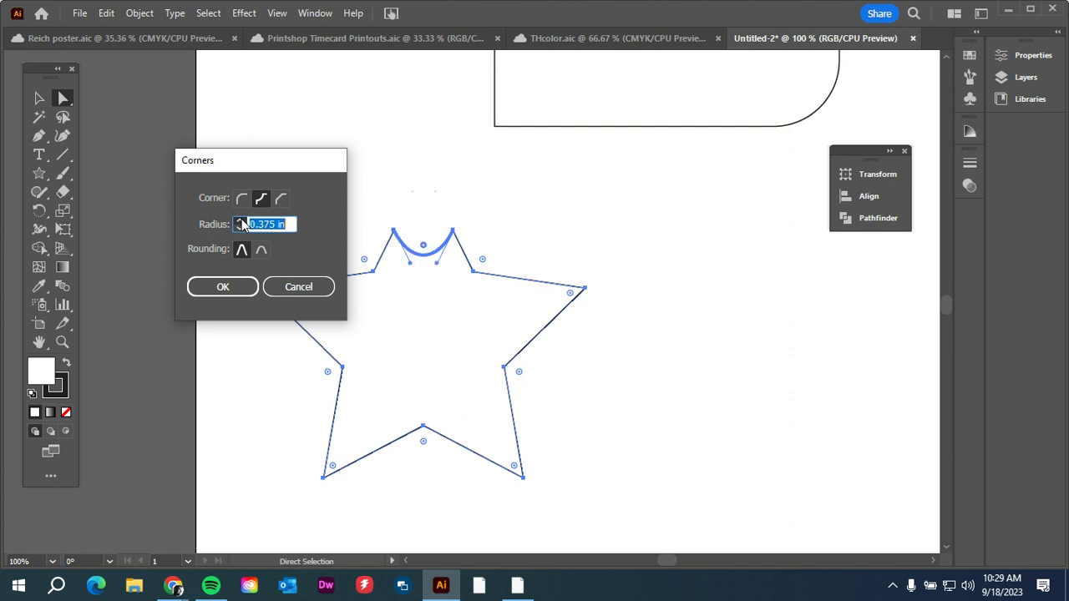
{"action": "left_click", "coordinate": [239, 220]}
{"action": "left_click", "coordinate": [261, 248]}
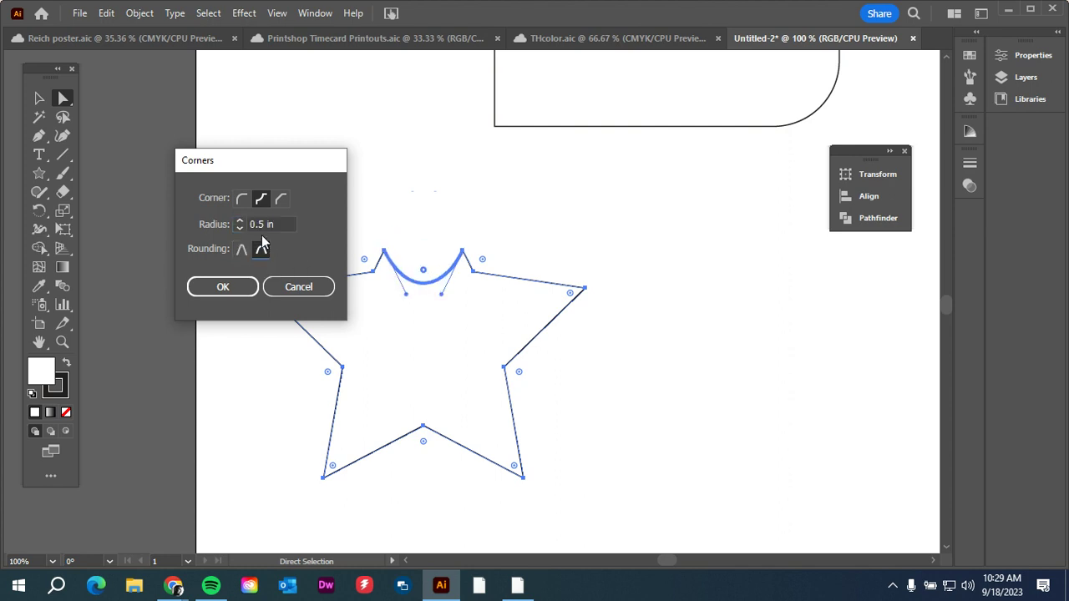
{"action": "left_click", "coordinate": [241, 252]}
- Reduce the inverted top corner's radius to 0.25 in and compare absolute and relative rounding again
{"action": "left_click", "coordinate": [239, 221]}
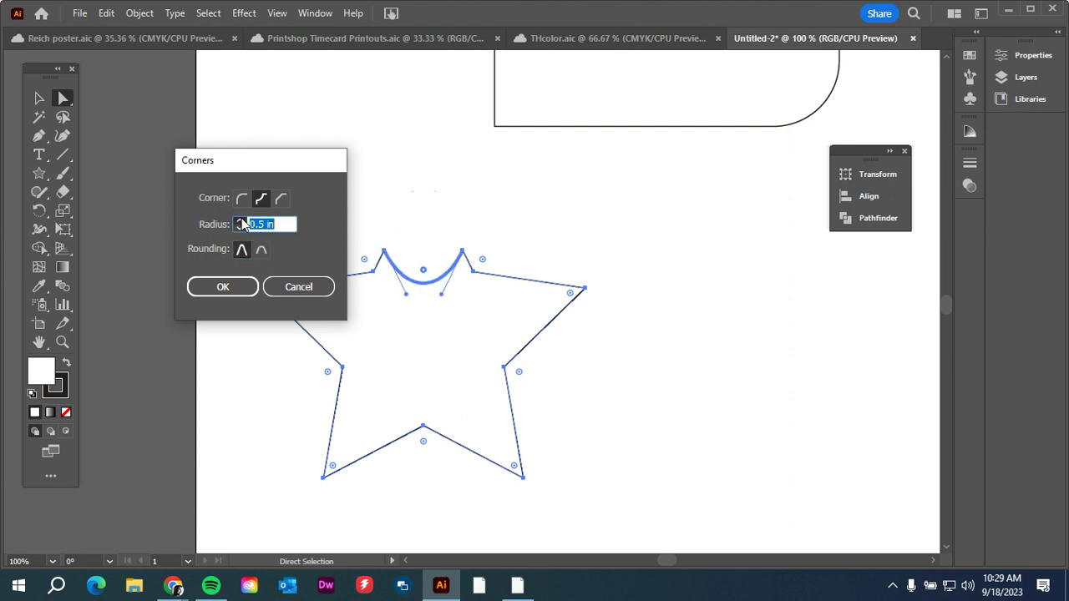
{"action": "left_click", "coordinate": [240, 227]}
{"action": "left_click", "coordinate": [240, 227]}
{"action": "left_click", "coordinate": [240, 227]}
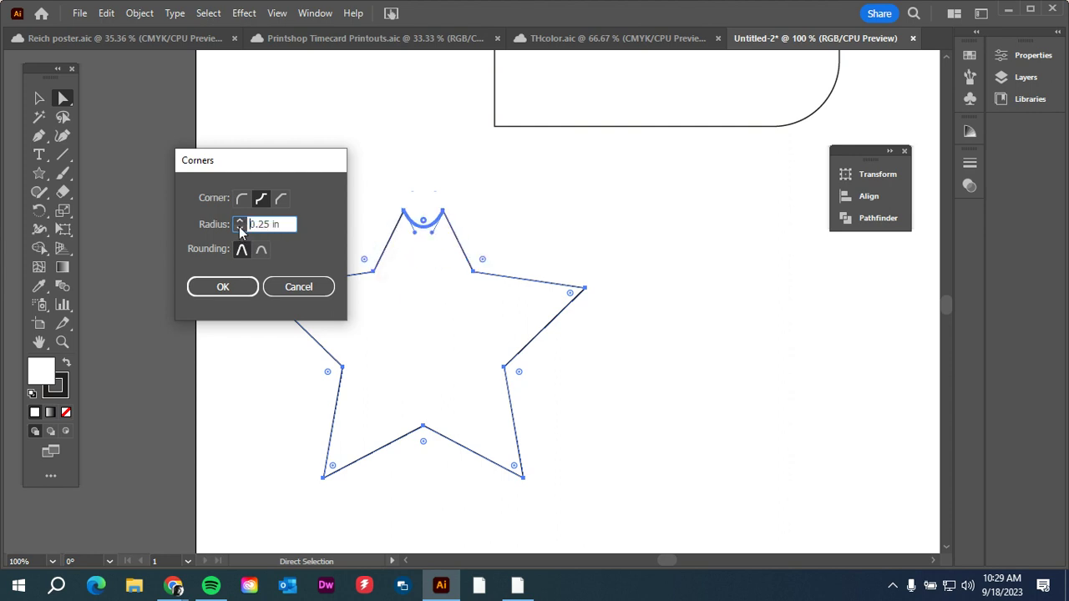
{"action": "left_click", "coordinate": [266, 252]}
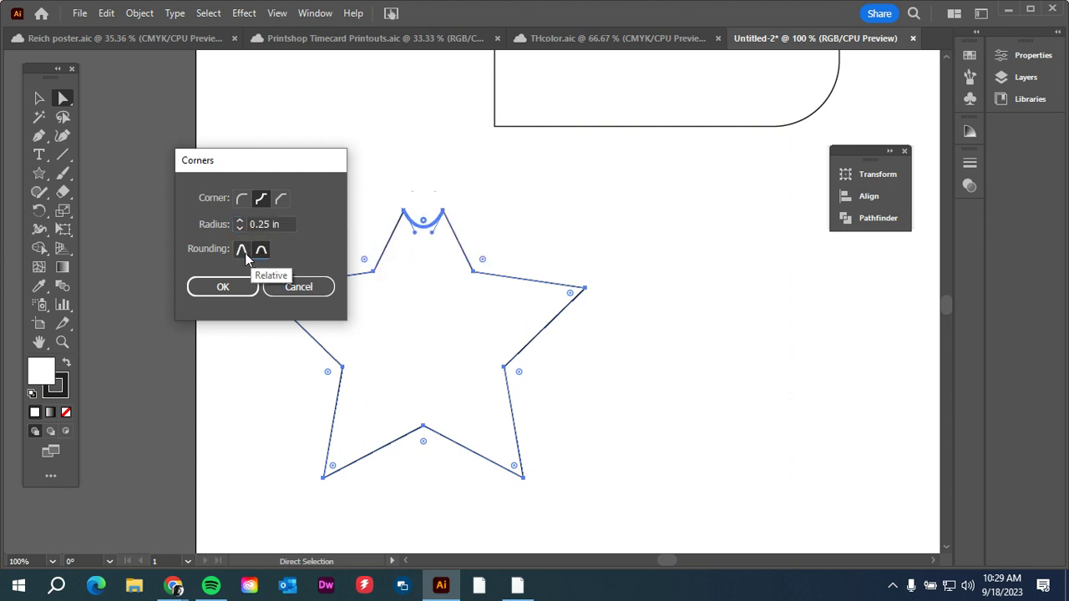
{"action": "left_click", "coordinate": [242, 252]}
- Preview the top corner at a 0 in radius with absolute rounding and cancel the corner changes
{"action": "left_click", "coordinate": [240, 227]}
{"action": "left_click", "coordinate": [241, 227]}
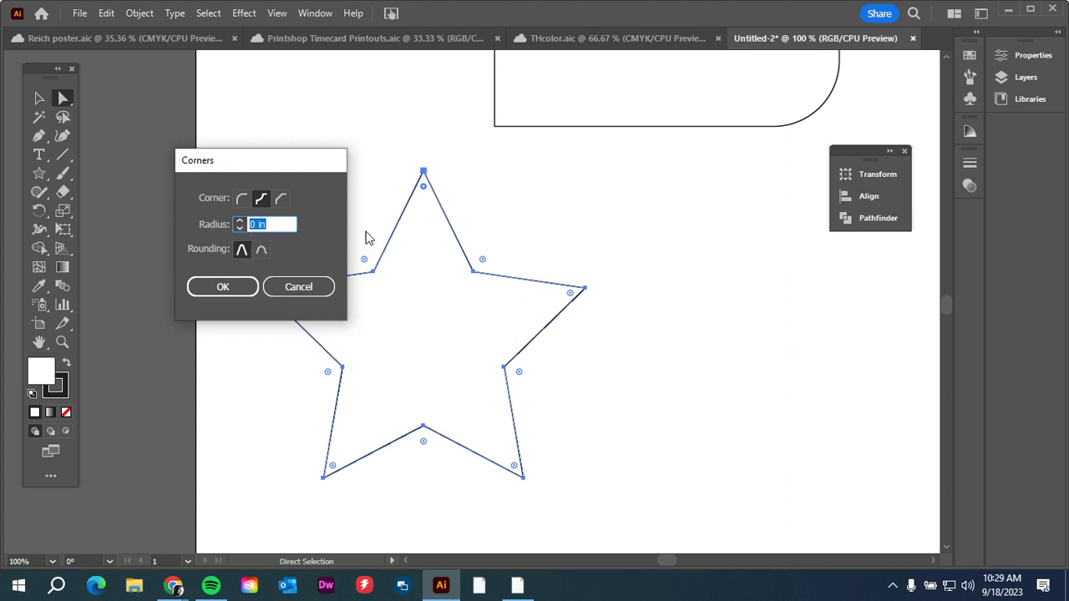
{"action": "left_click", "coordinate": [261, 249]}
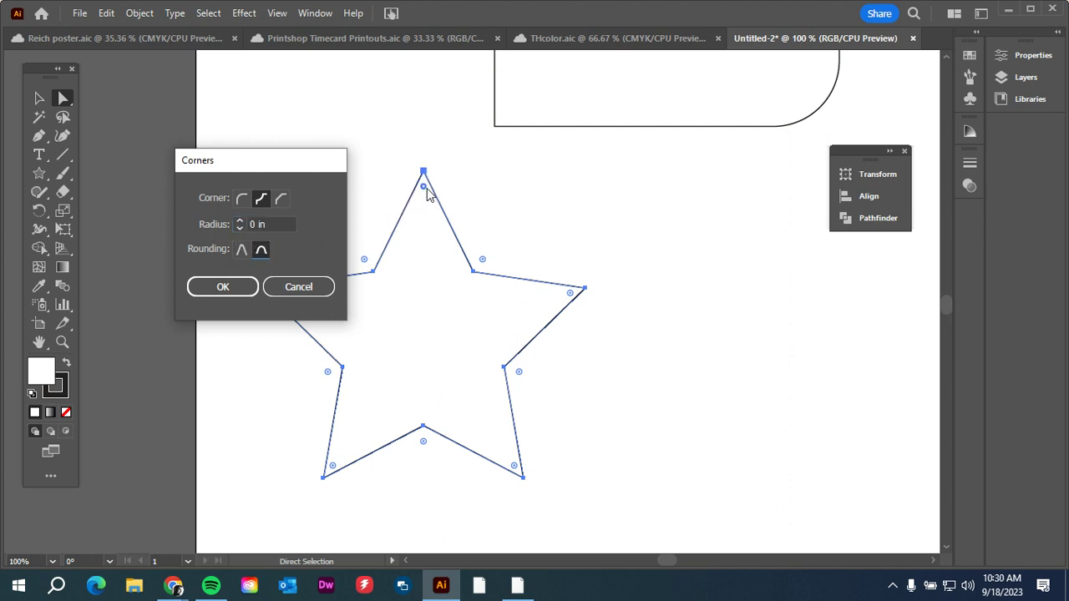
{"action": "left_click", "coordinate": [324, 285]}
- Round the star's top point to a 0.3 in radius and compare relative and absolute rounding on it
{"action": "left_click_drag", "start_coordinate": [423, 219], "coordinate": [426, 232]}
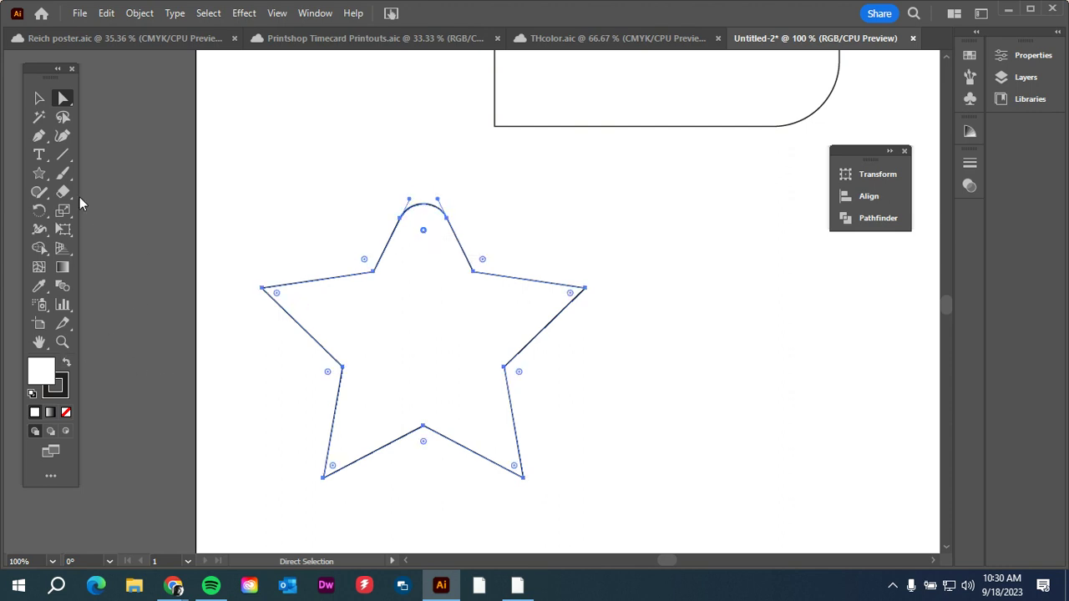
{"action": "double_click", "coordinate": [424, 232]}
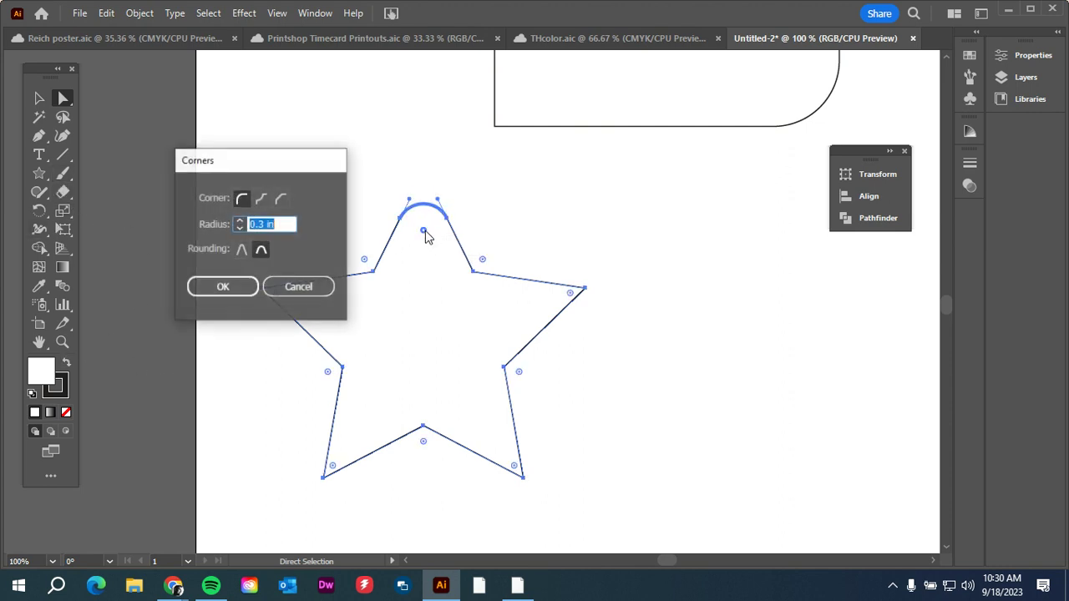
{"action": "left_click", "coordinate": [242, 249]}
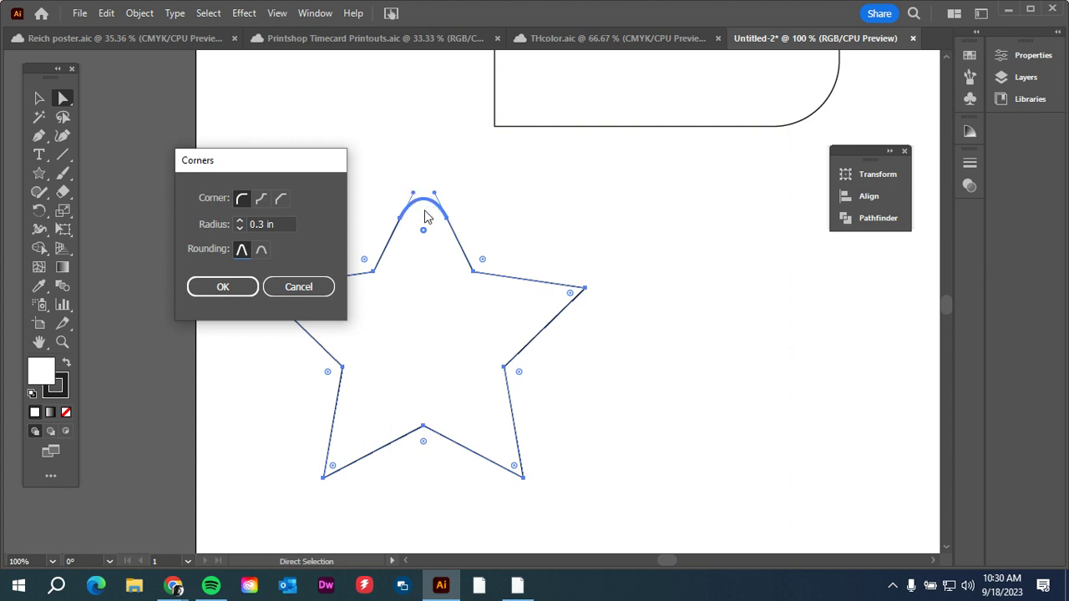
{"action": "left_click", "coordinate": [266, 253]}
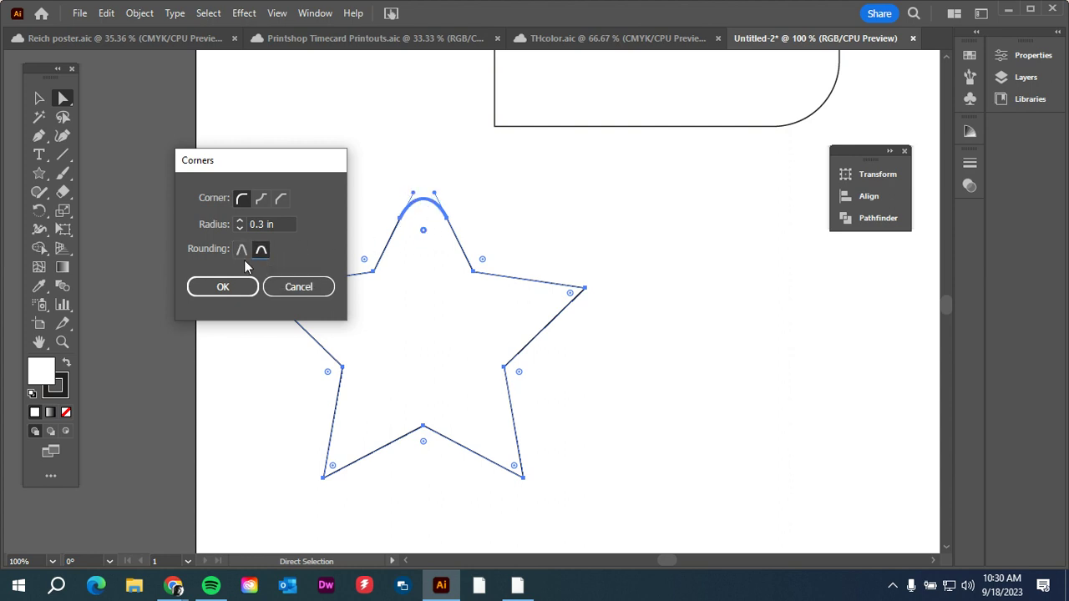
{"action": "left_click", "coordinate": [239, 252]}
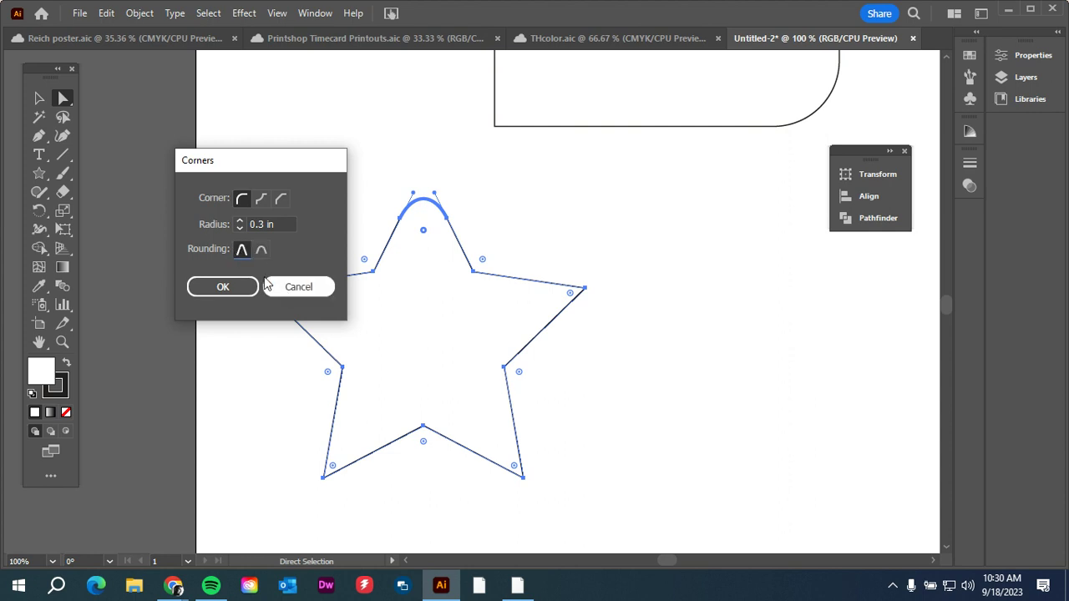
- Preview a 0.5 in relative rounding on the top point, cancel it, and return the point to a sharp corner
{"action": "left_click", "coordinate": [240, 221]}
{"action": "left_click", "coordinate": [240, 221]}
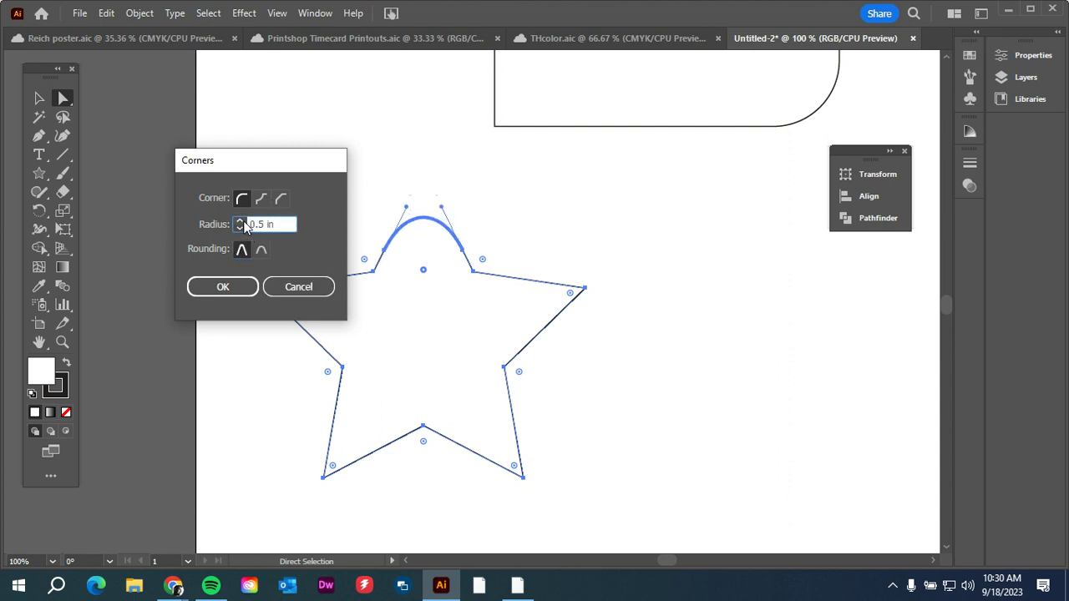
{"action": "left_click", "coordinate": [298, 287]}
{"action": "left_click_drag", "start_coordinate": [423, 237], "coordinate": [420, 132]}
{"action": "left_click", "coordinate": [443, 150]}
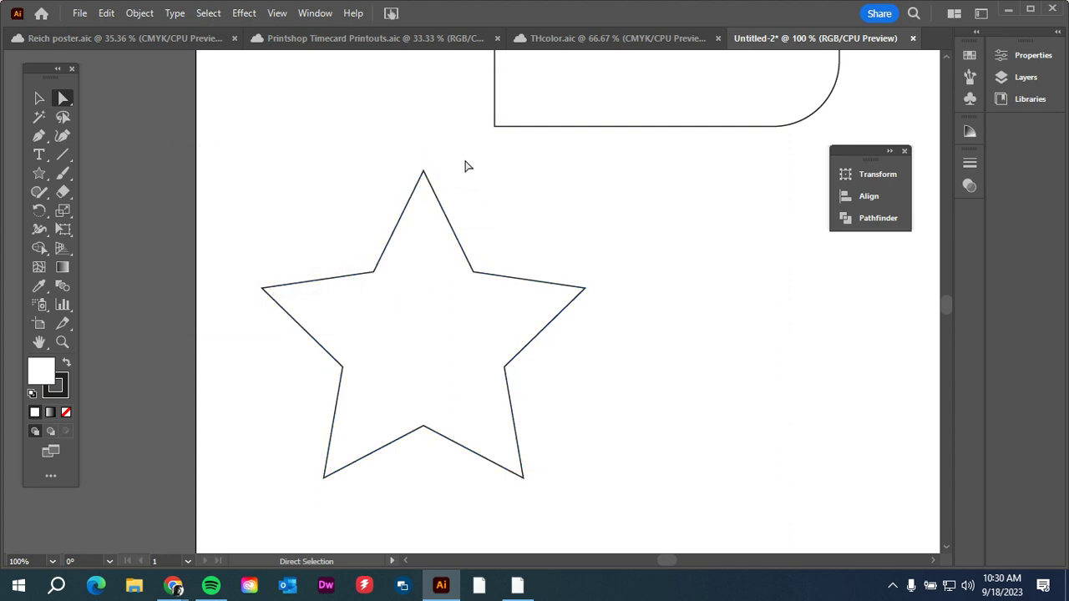
- Move the star up and slightly to the left, closer to the chamfered shape
{"action": "key", "text": "v"}
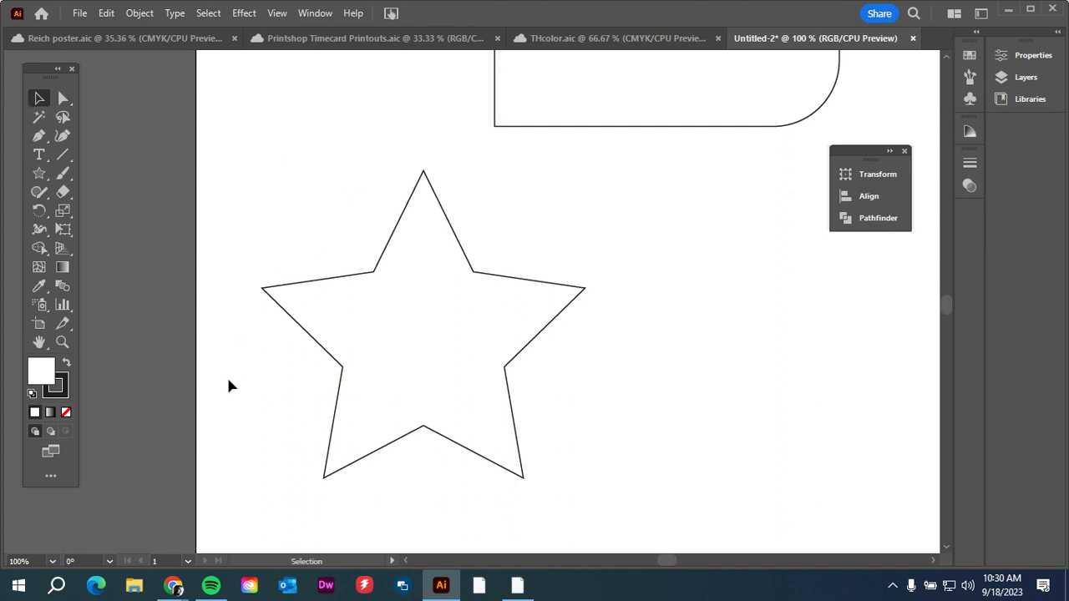
{"action": "key", "text": "ctrl+minus"}
{"action": "key", "text": "ctrl+minus"}
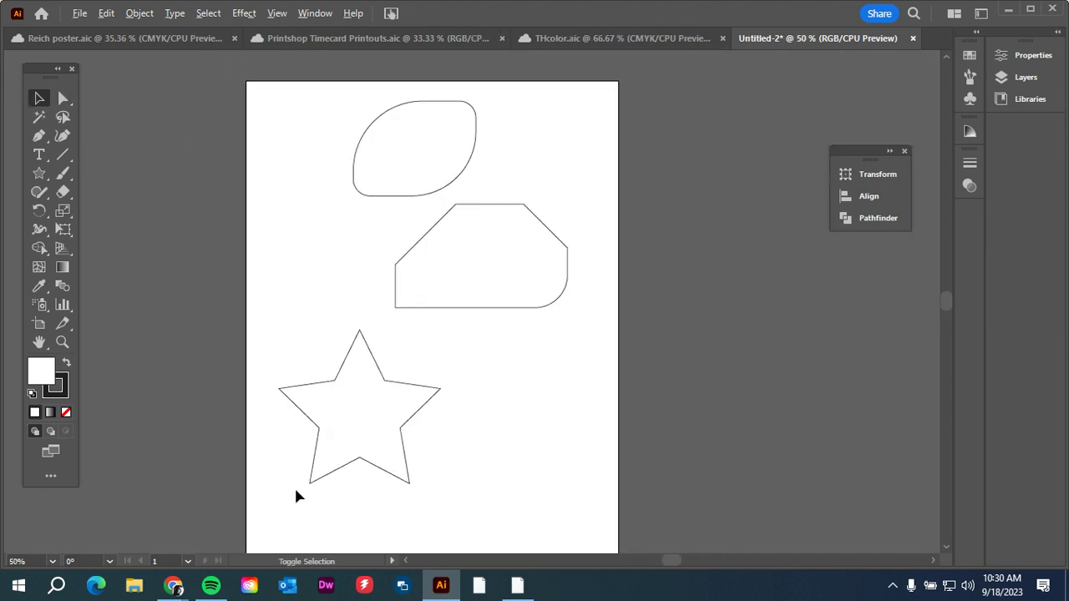
{"action": "left_click_drag", "start_coordinate": [424, 415], "coordinate": [417, 369]}
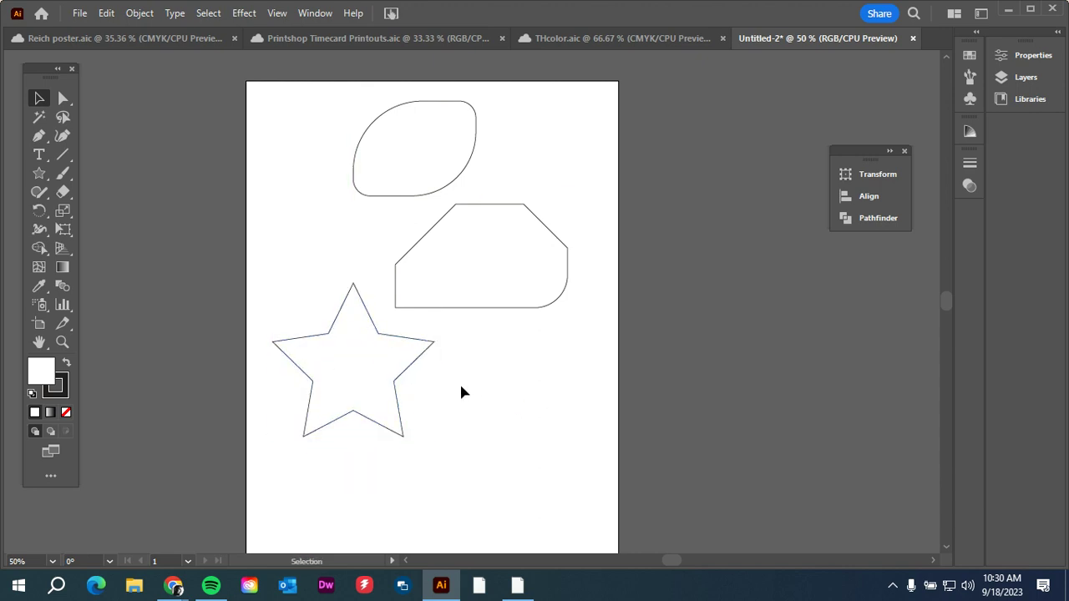